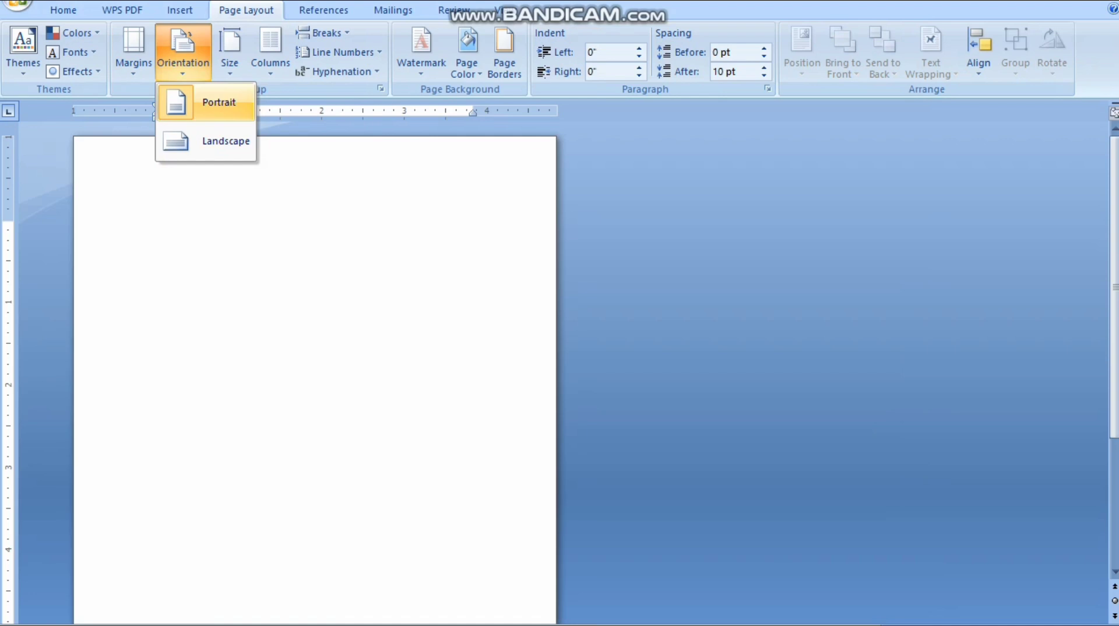
# Step: Set the page orientation to Landscape
pyautogui.click(207, 141)
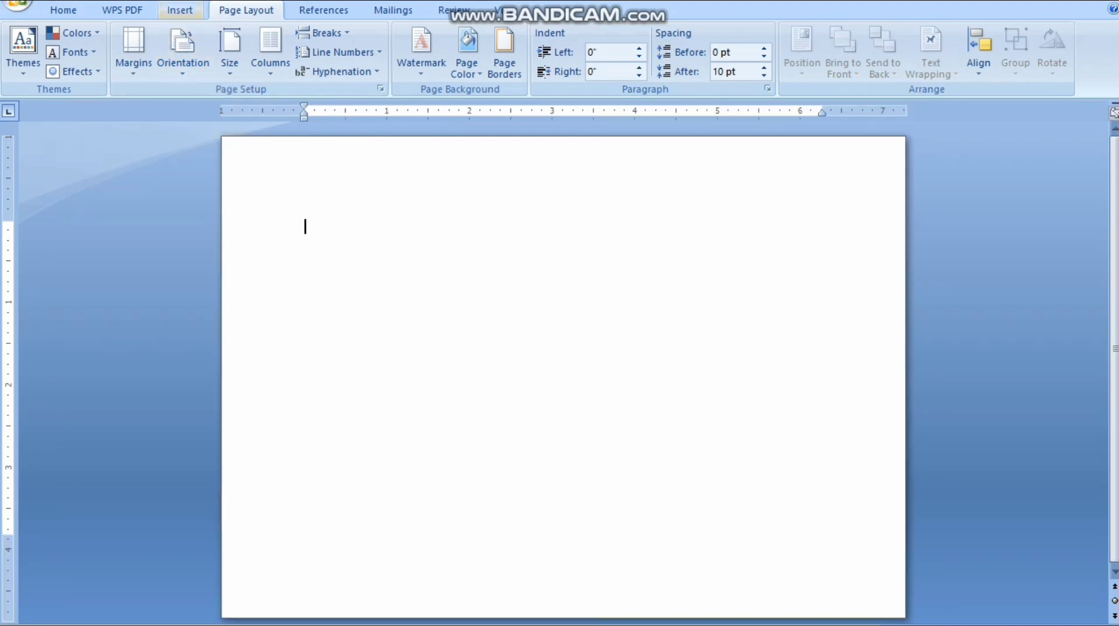
pyautogui.click(179, 10)
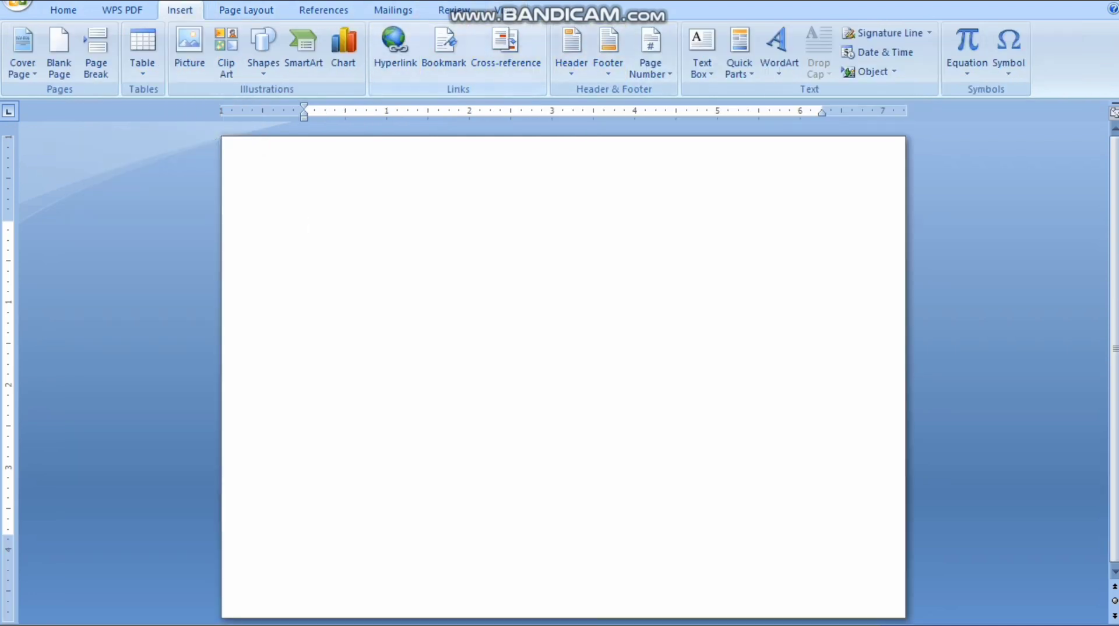
pyautogui.click(246, 10)
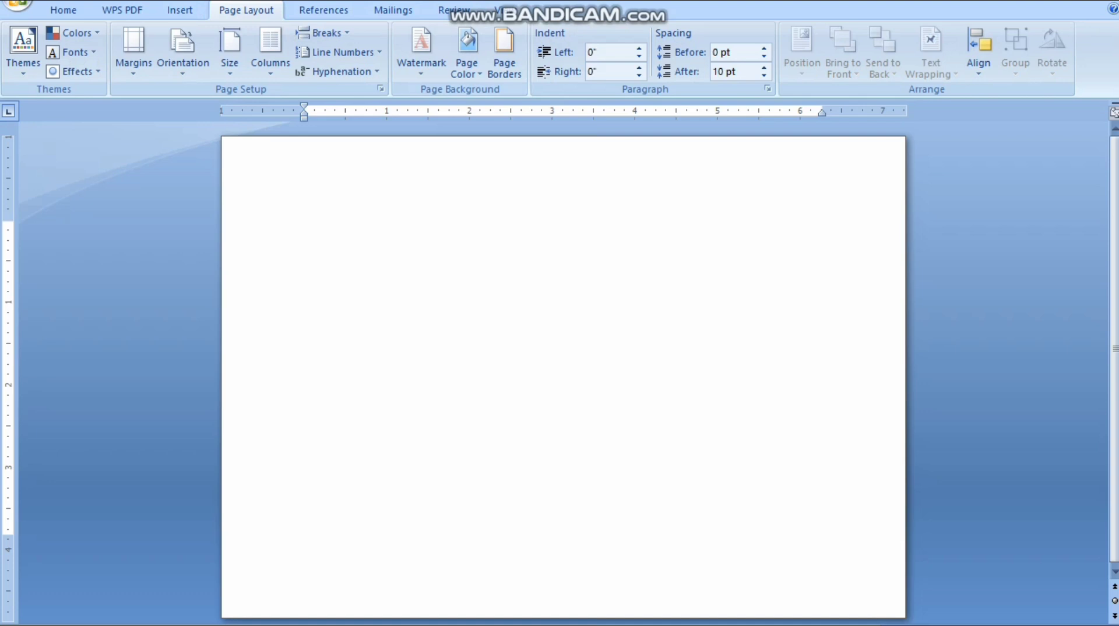
# Step: Apply an art page border to the whole document, using the thick navy frame with a thin red outline and red corner squares
pyautogui.click(504, 50)
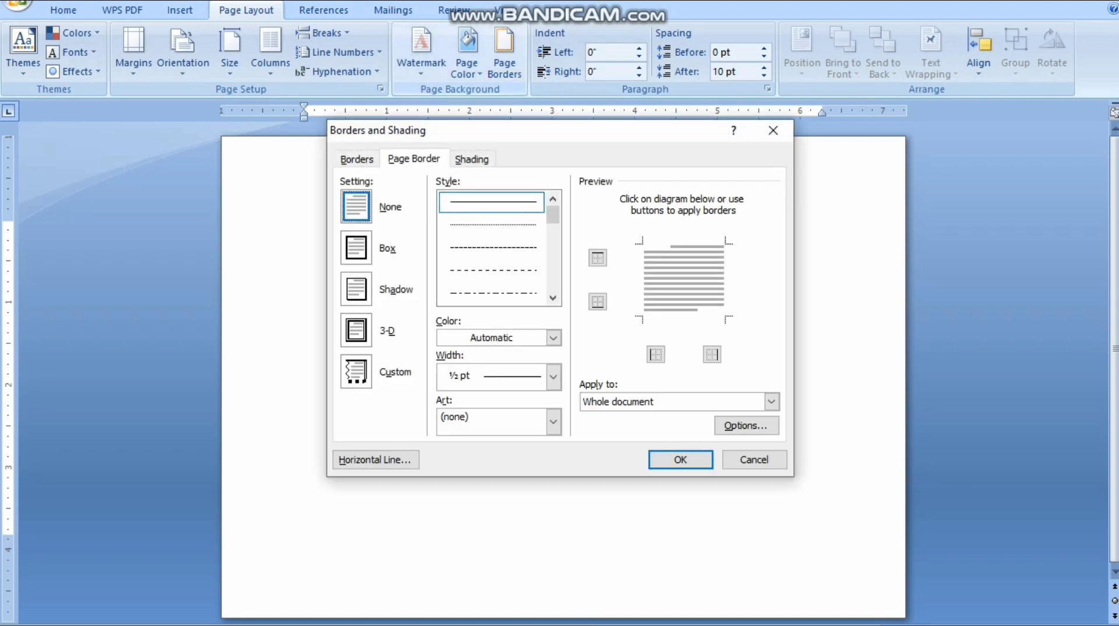
pyautogui.click(552, 420)
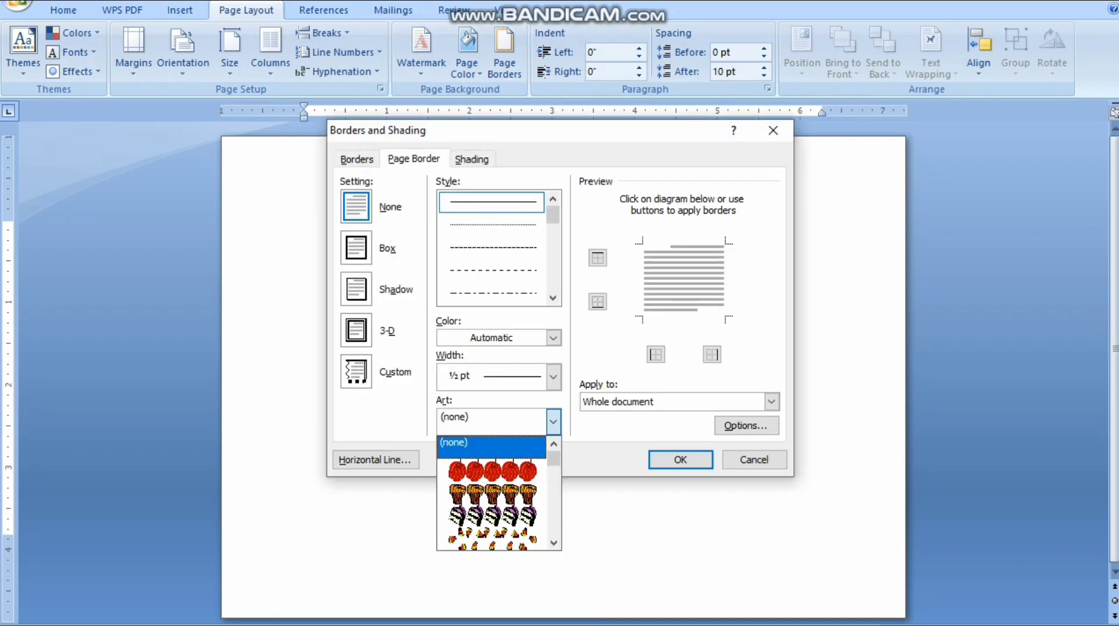
pyautogui.scroll(-5, 492, 492)
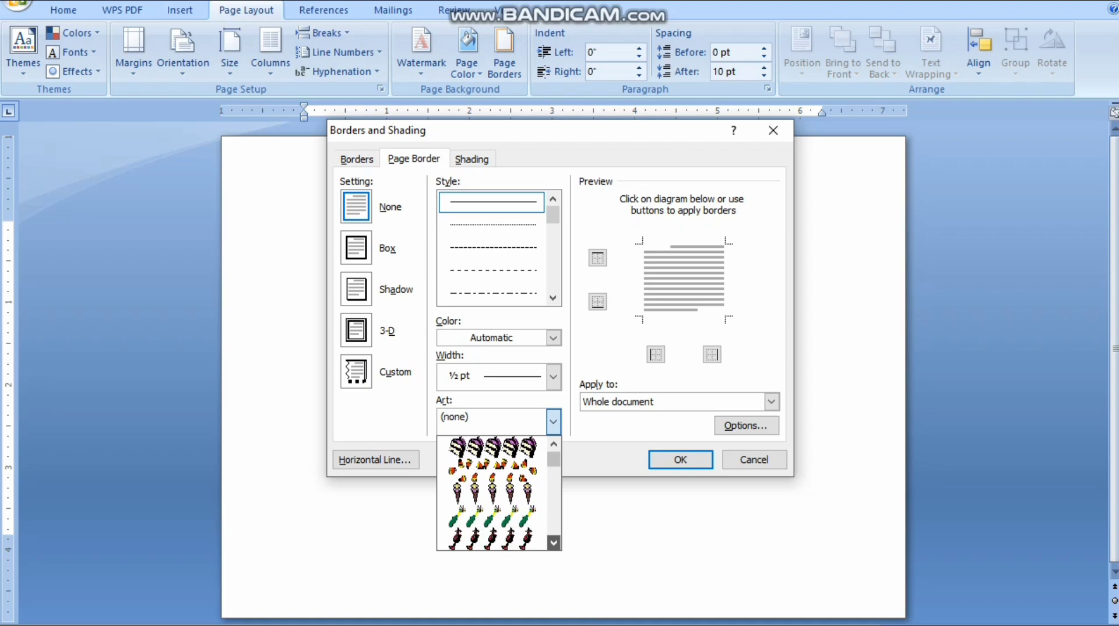
pyautogui.scroll(-10, 492, 492)
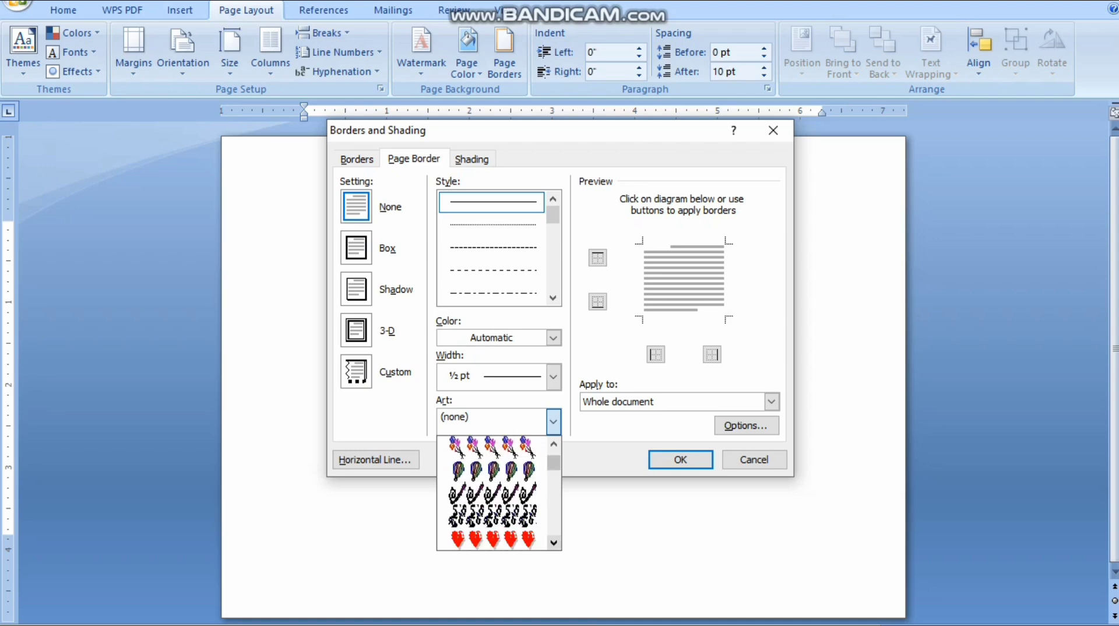
pyautogui.scroll(-10, 492, 493)
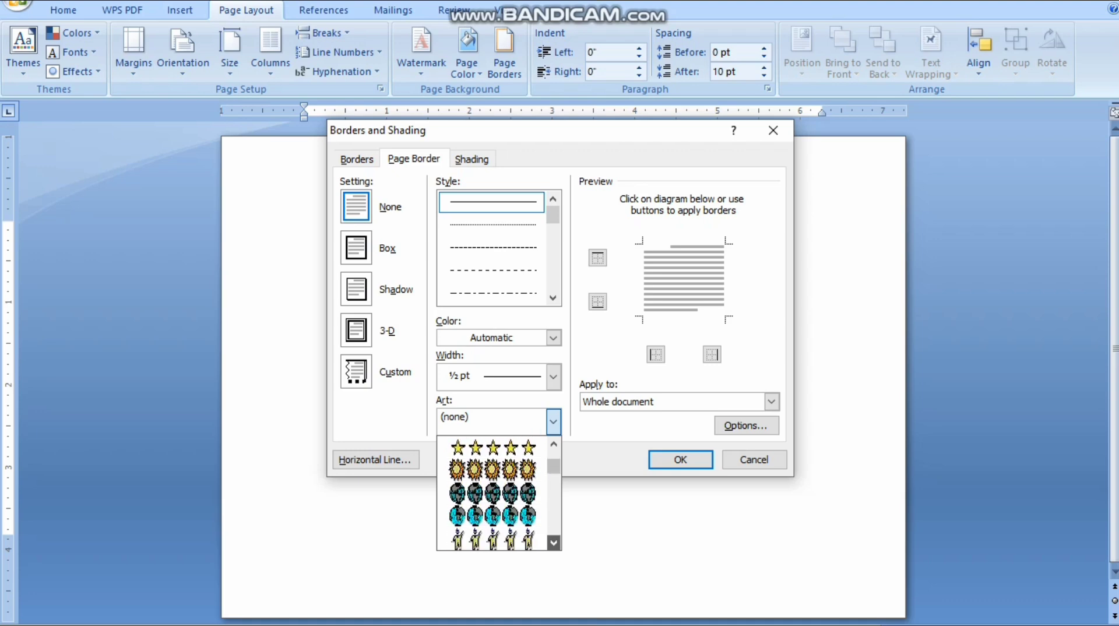
pyautogui.scroll(-10, 492, 492)
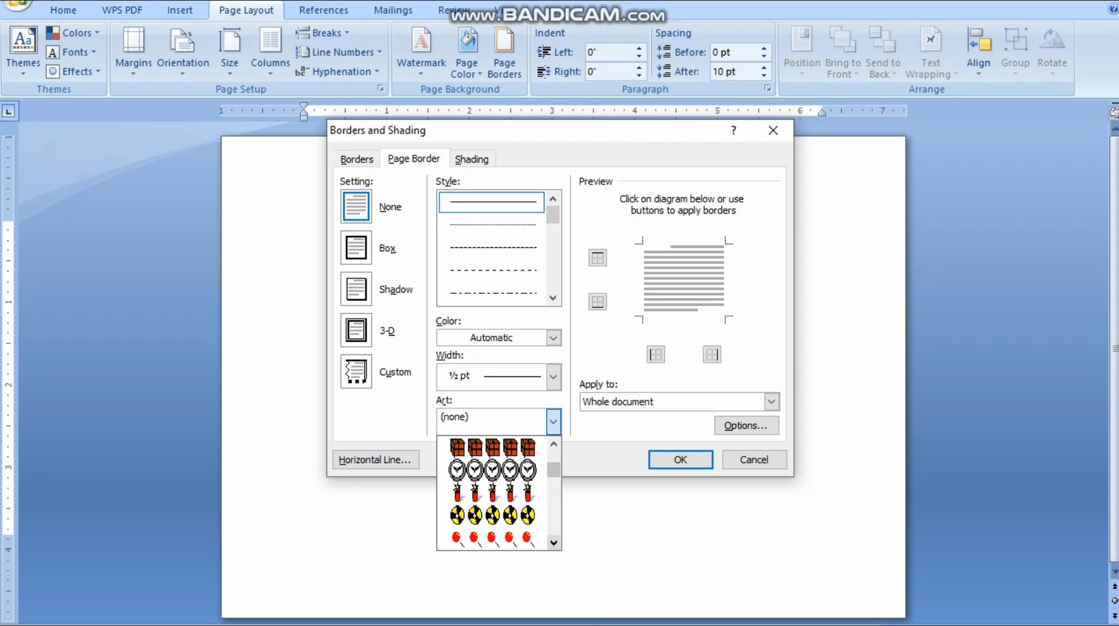
pyautogui.scroll(-10, 493, 492)
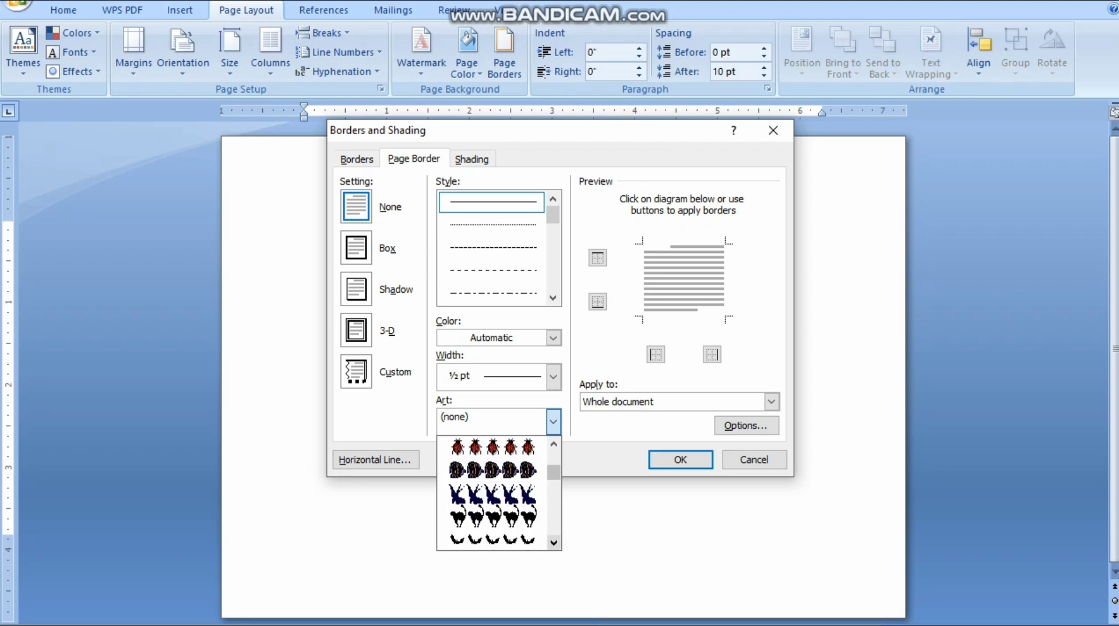
pyautogui.scroll(-8, 492, 492)
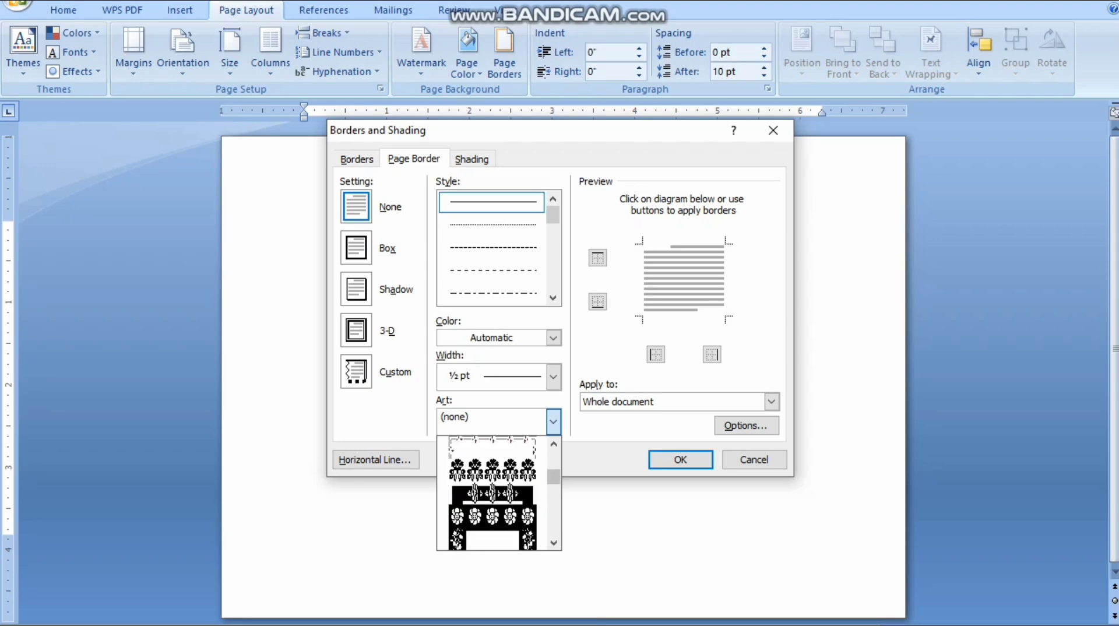
pyautogui.scroll(-6, 492, 492)
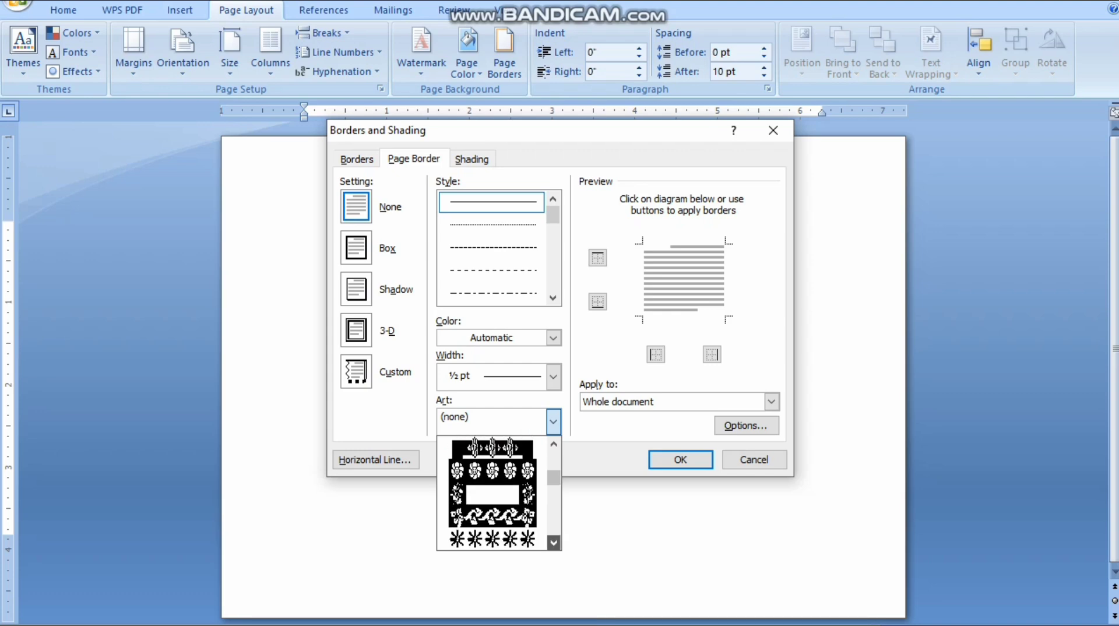
pyautogui.scroll(-8, 492, 492)
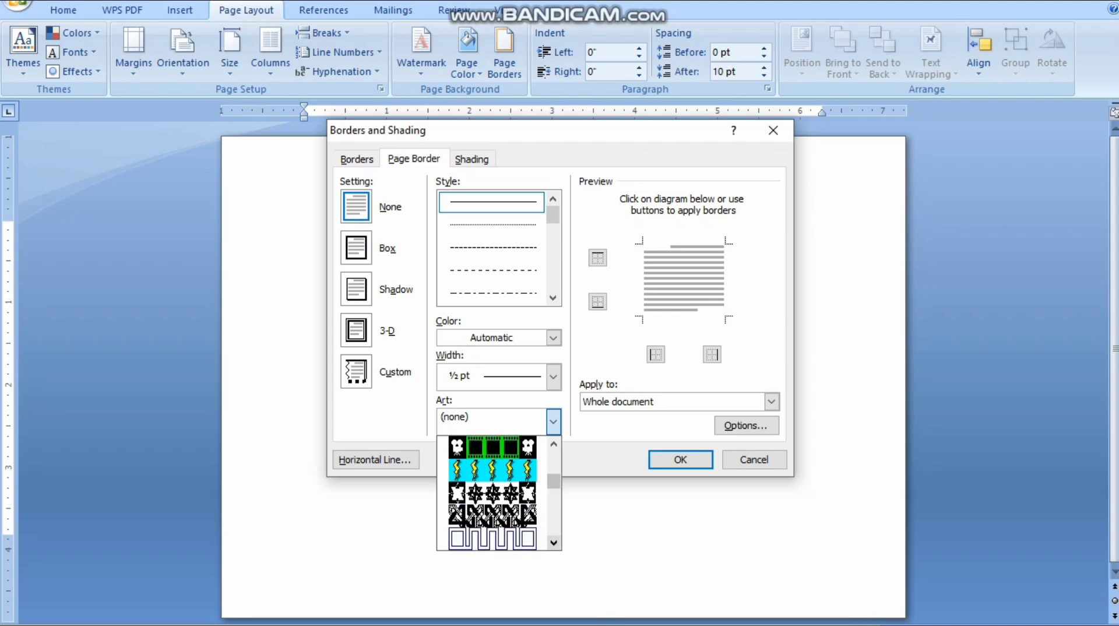
pyautogui.click(554, 542)
pyautogui.click(501, 539)
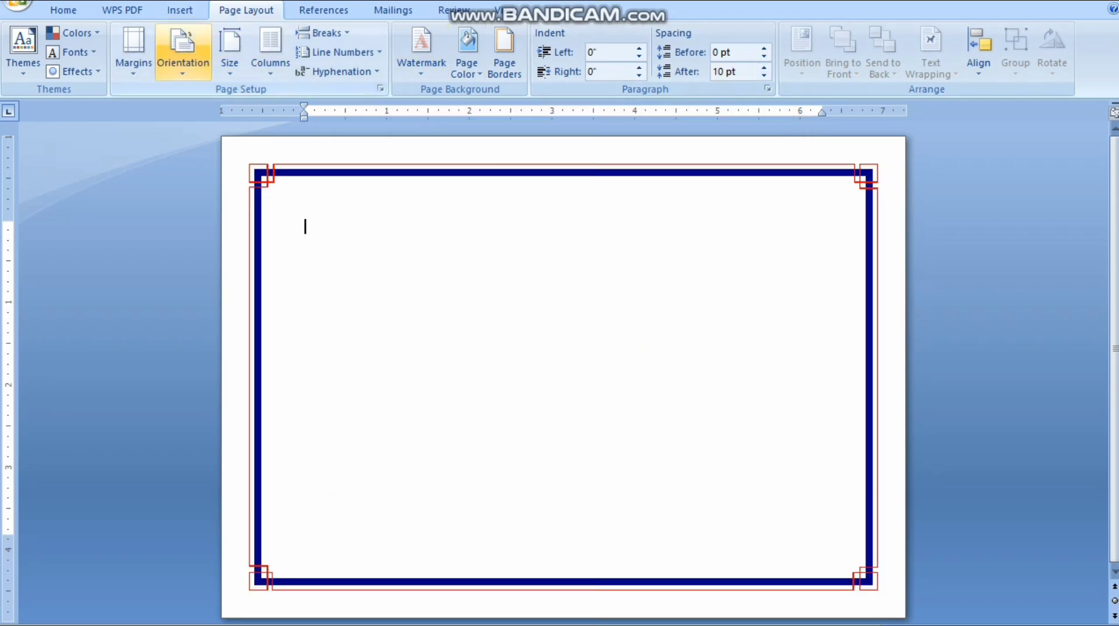
# Step: Insert a WordArt heading reading "Govt Girls High School Vehari" in the first plain outlined style, with Arial Black at size 36
pyautogui.click(180, 10)
pyautogui.click(779, 49)
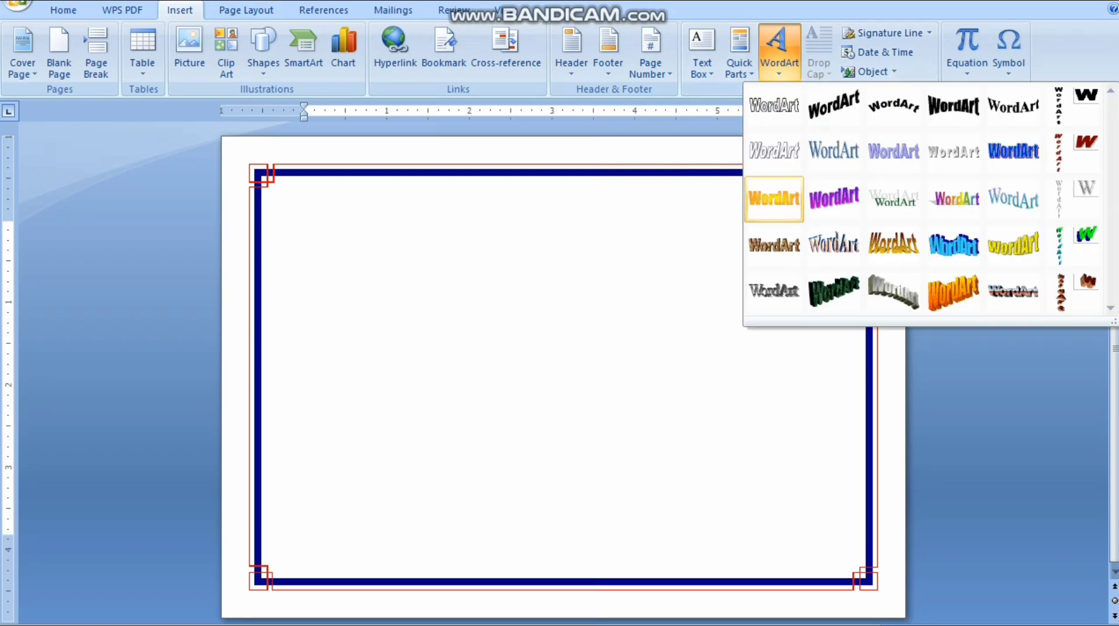
pyautogui.click(774, 105)
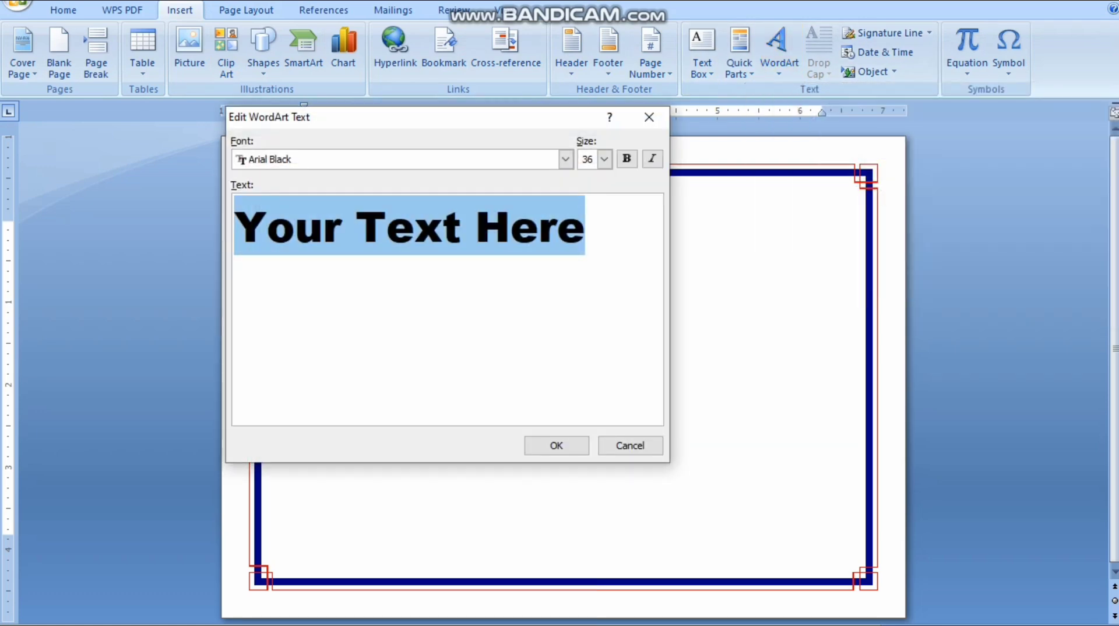
pyautogui.write('Govt')
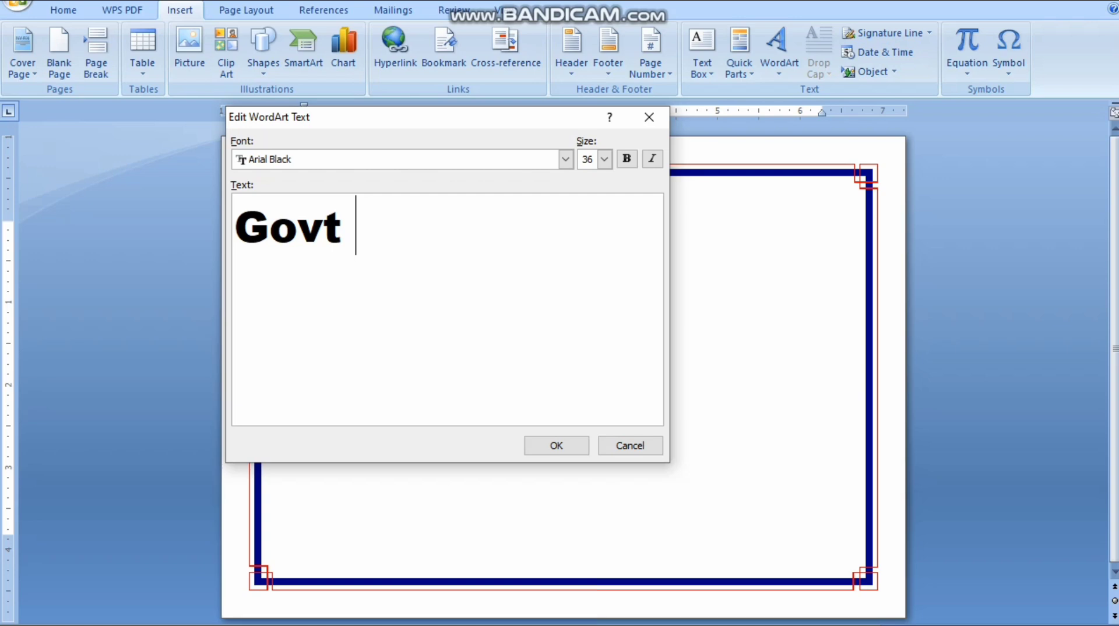
pyautogui.write('Gr')
pyautogui.press('BackSpace')
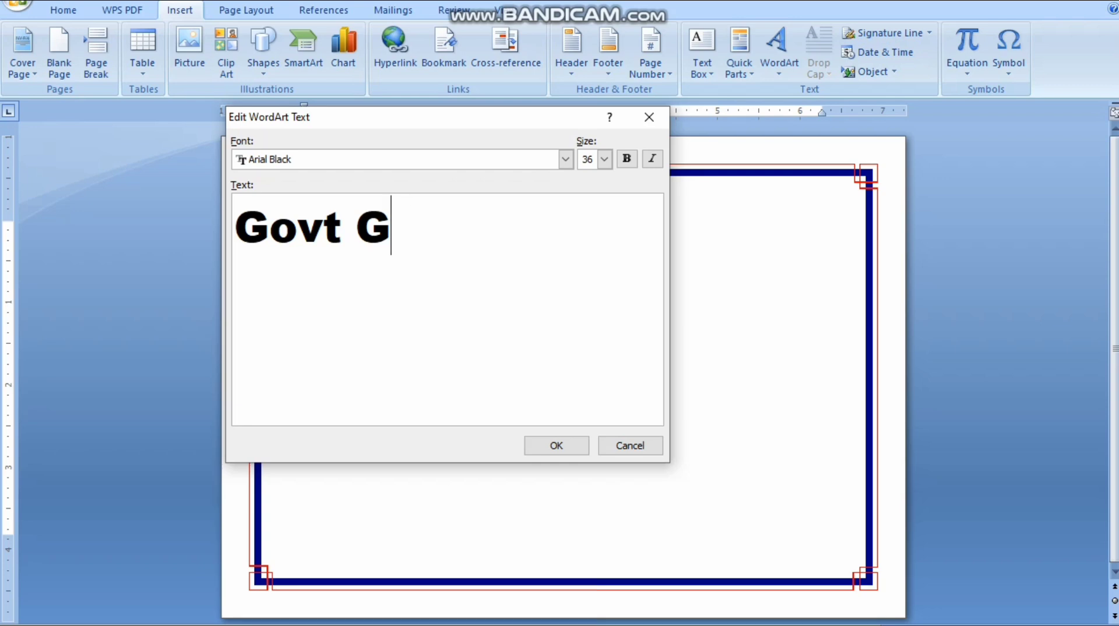
pyautogui.write('irls')
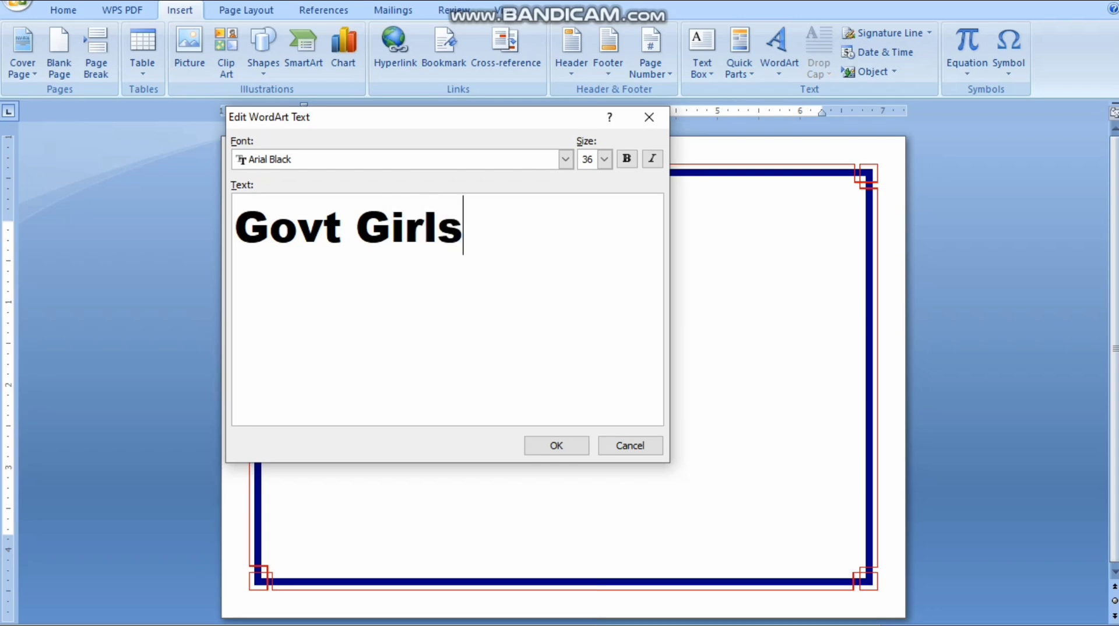
pyautogui.write(' Hi')
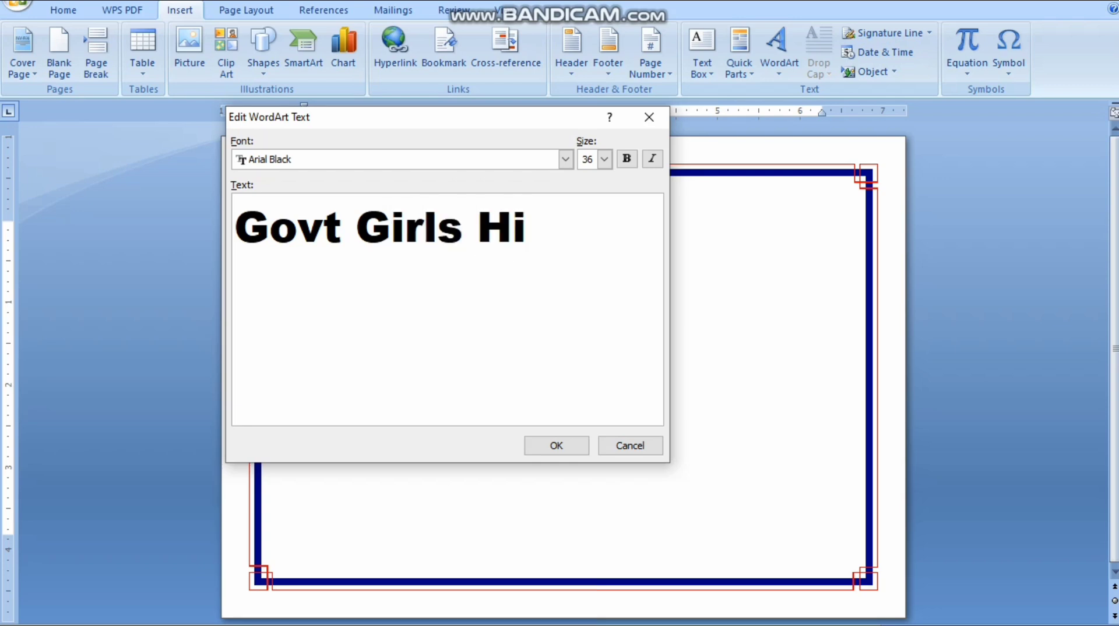
pyautogui.write('gh S')
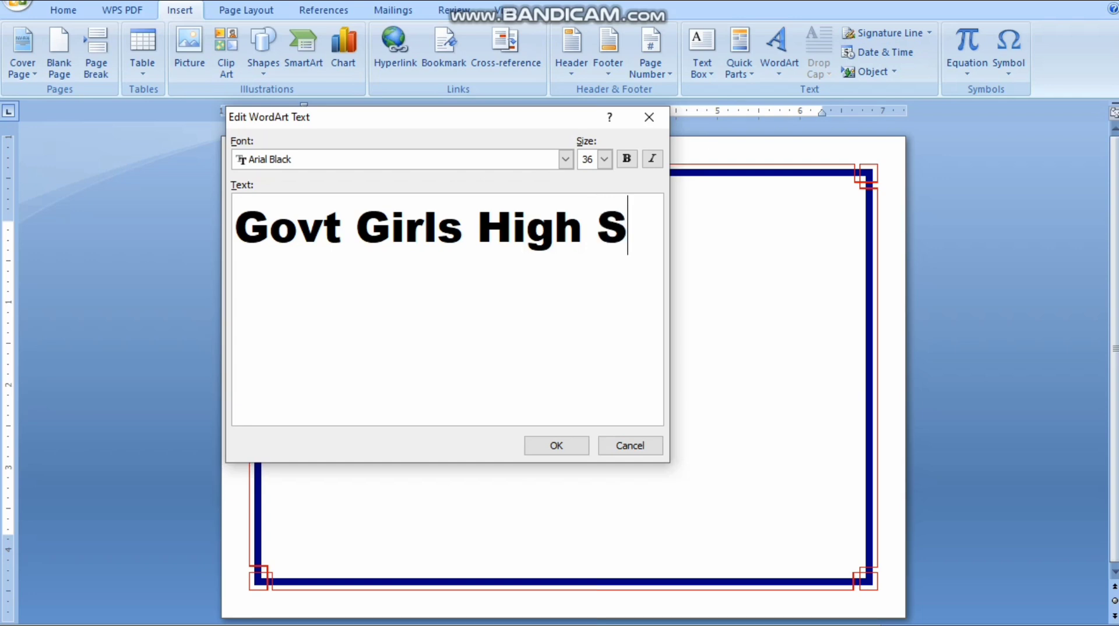
pyautogui.write('chool ')
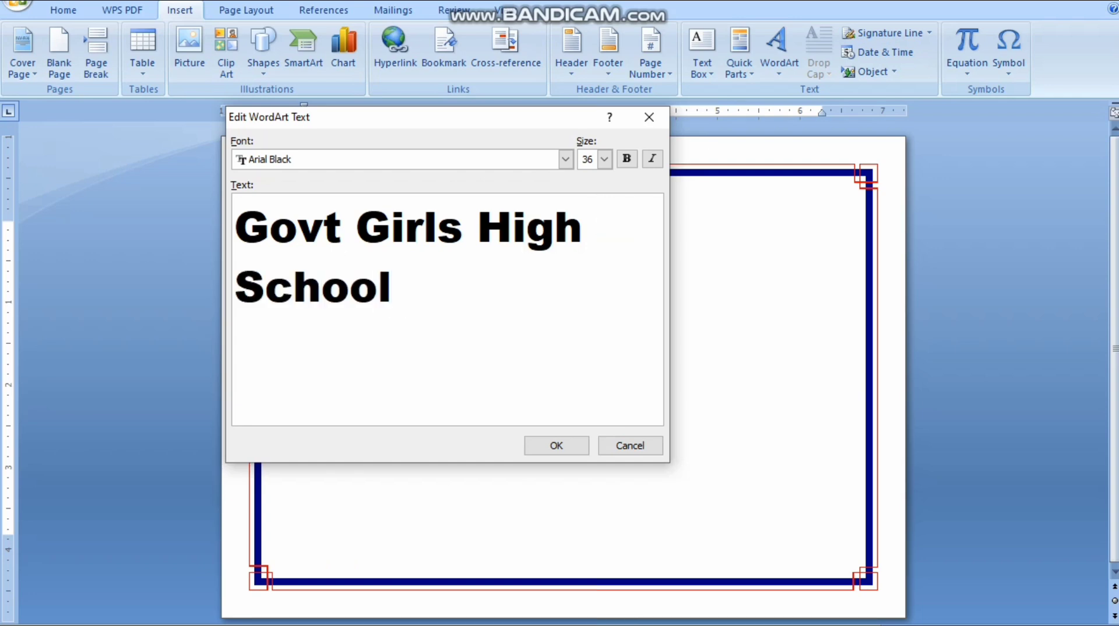
pyautogui.write('Vehari')
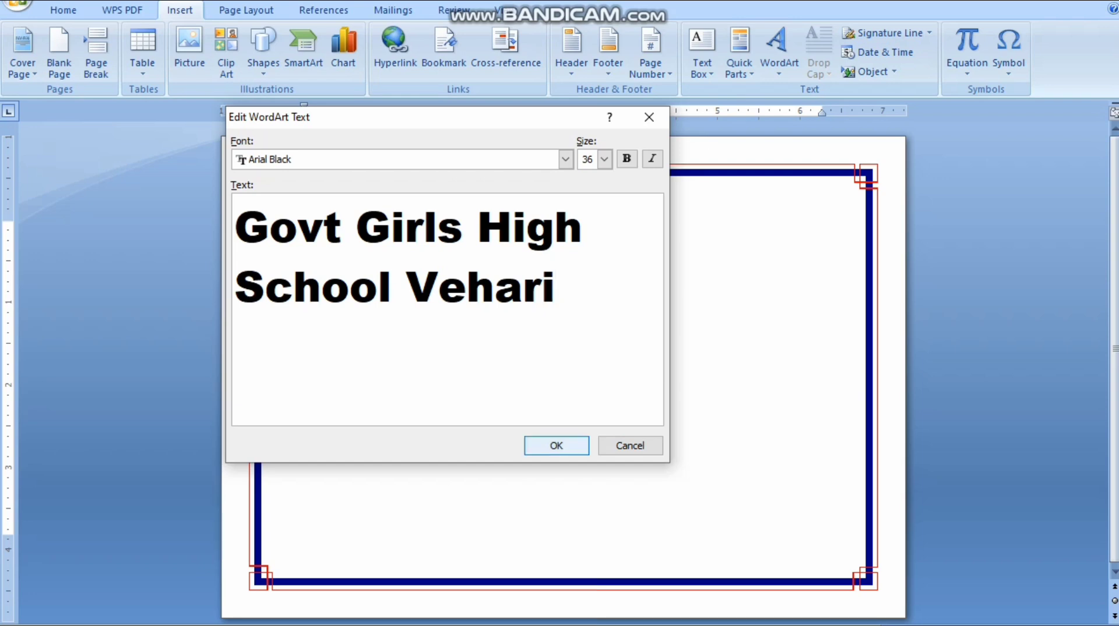
pyautogui.click(556, 445)
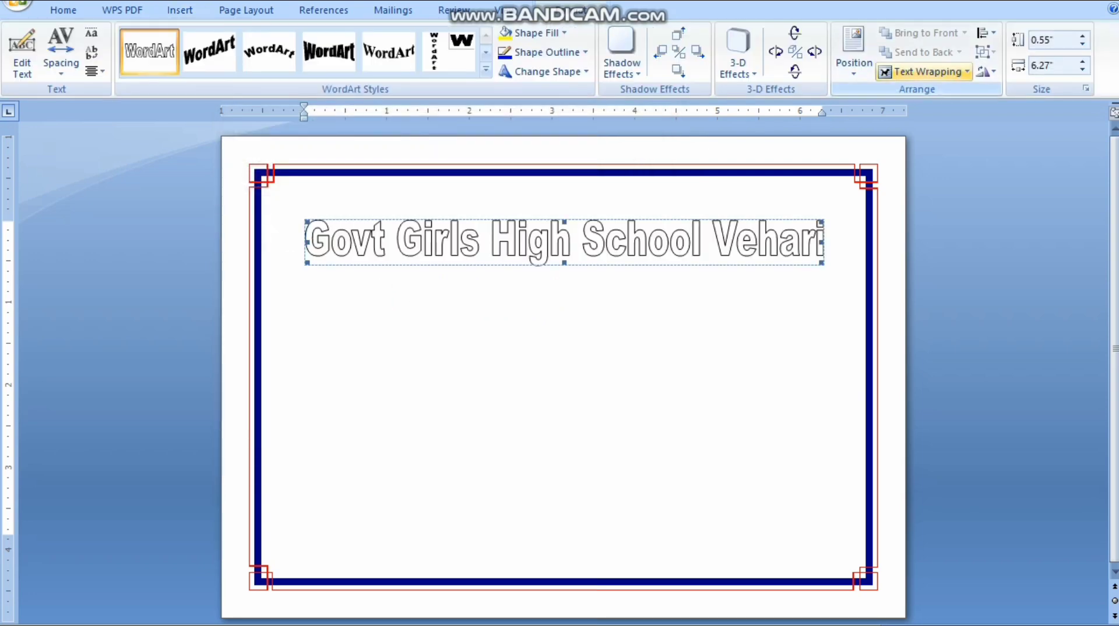
# Step: Change the WordArt heading's text wrapping so it floats freely, and curve it along the upward arch follow path
pyautogui.click(927, 71)
pyautogui.click(939, 171)
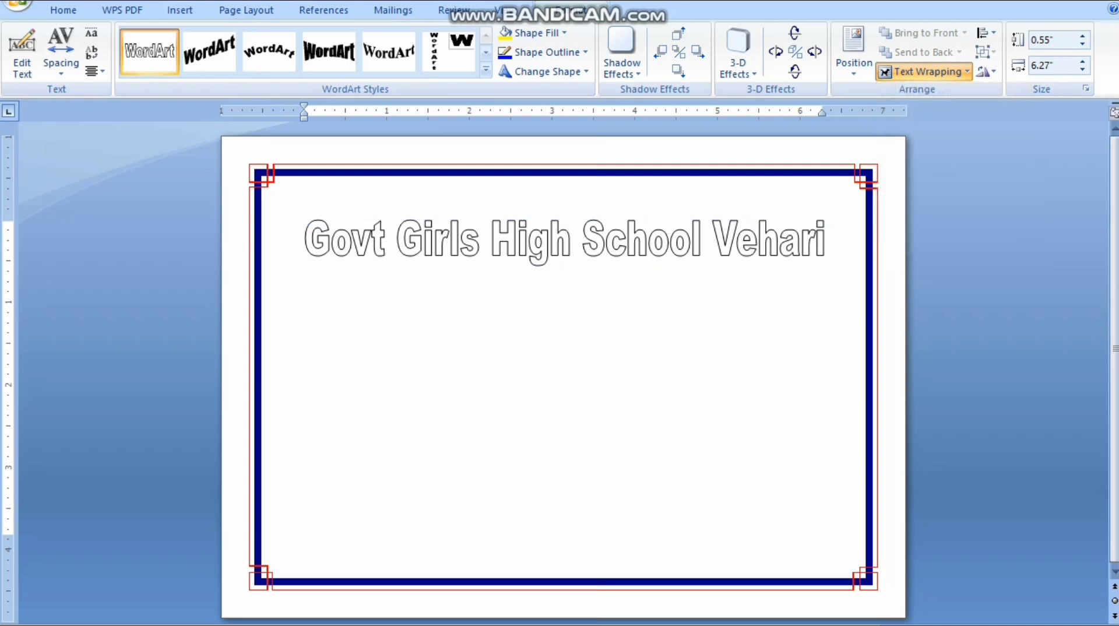
pyautogui.click(485, 71)
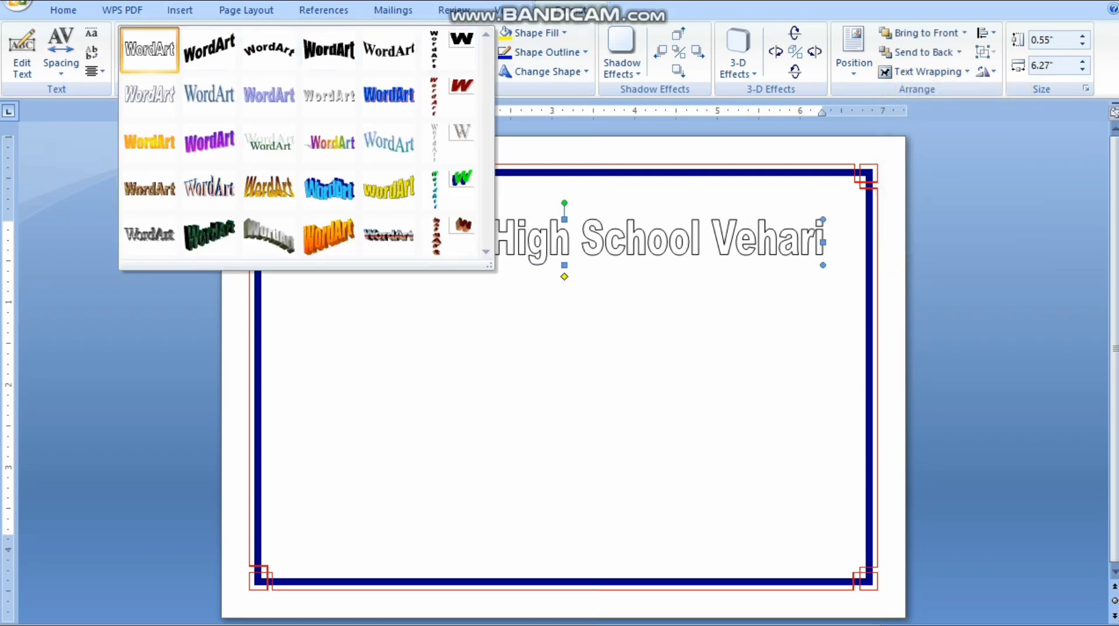
pyautogui.click(545, 71)
pyautogui.click(545, 71)
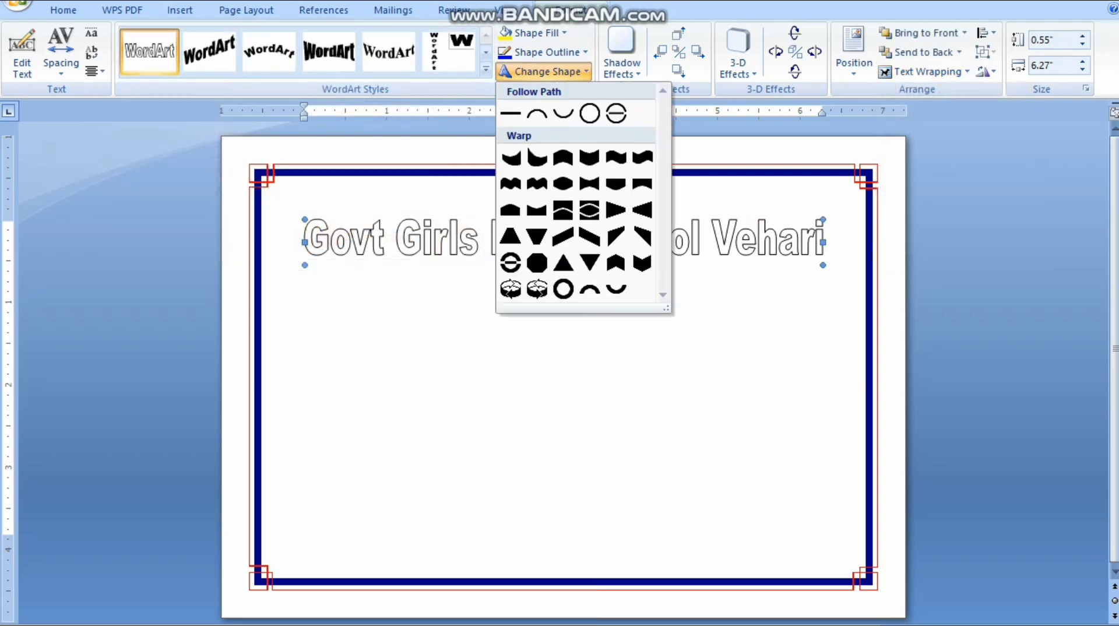
pyautogui.click(537, 113)
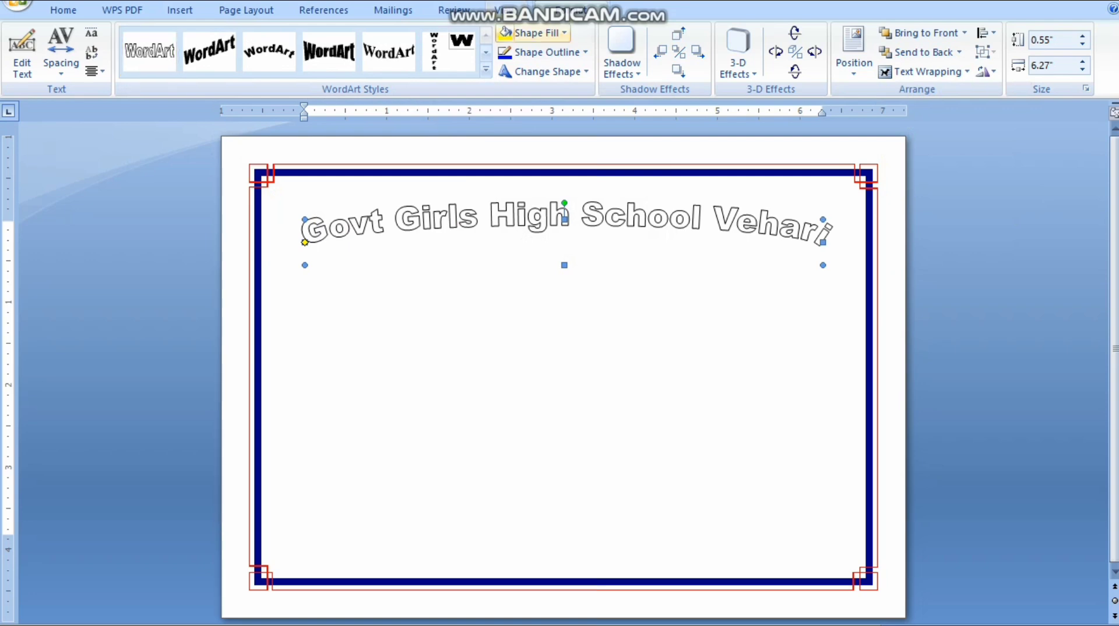
# Step: Fill the arched school-name WordArt with bright red and remove its outline
pyautogui.click(564, 32)
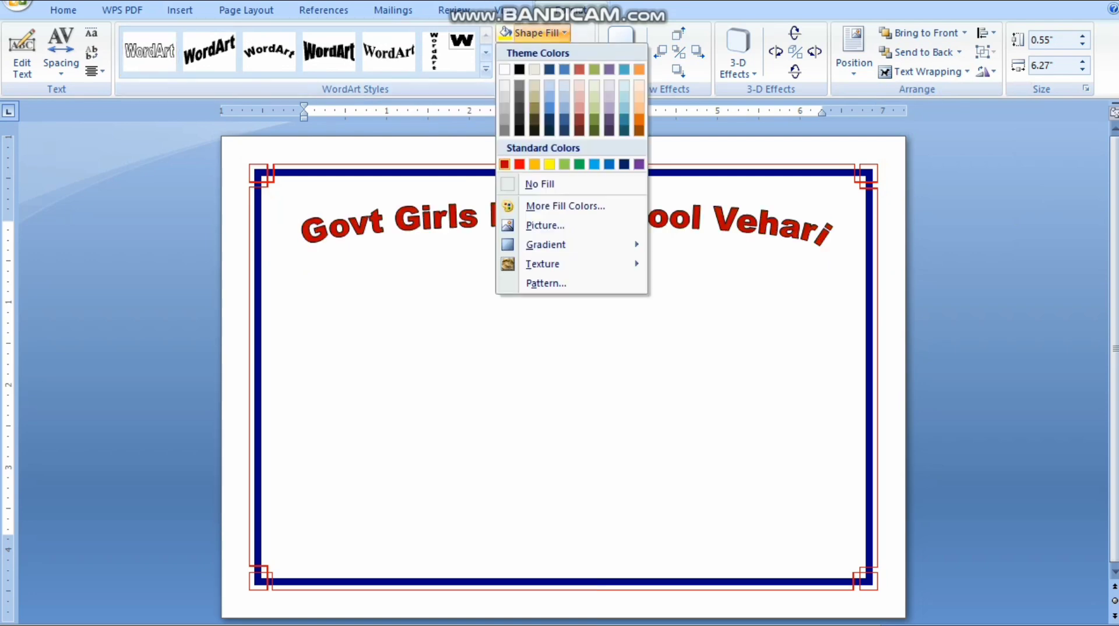
pyautogui.click(505, 163)
pyautogui.click(544, 52)
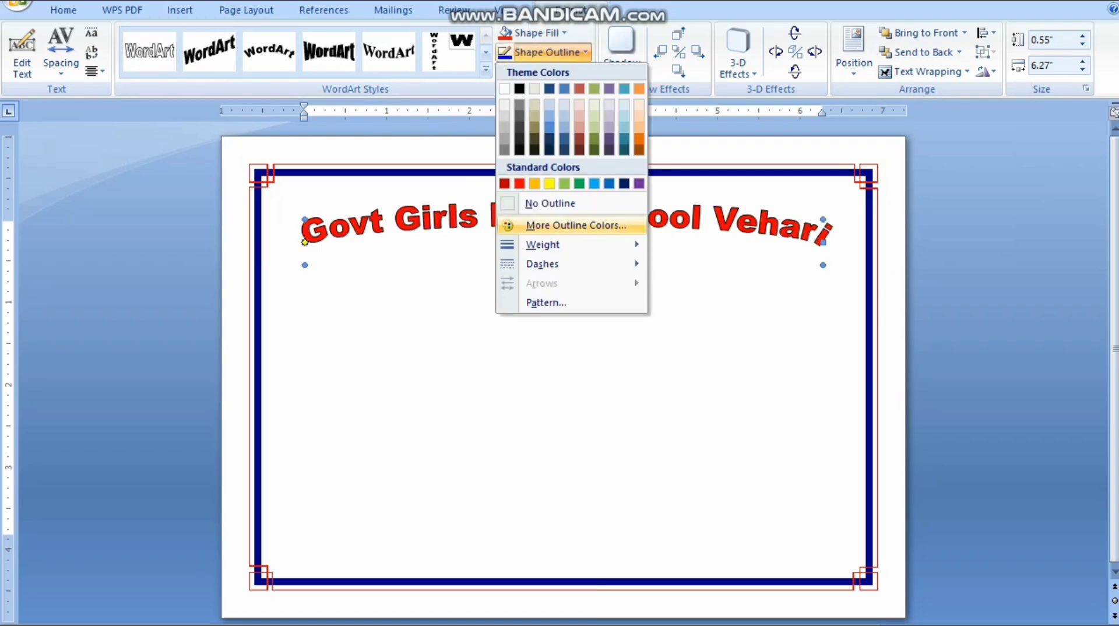
pyautogui.click(549, 203)
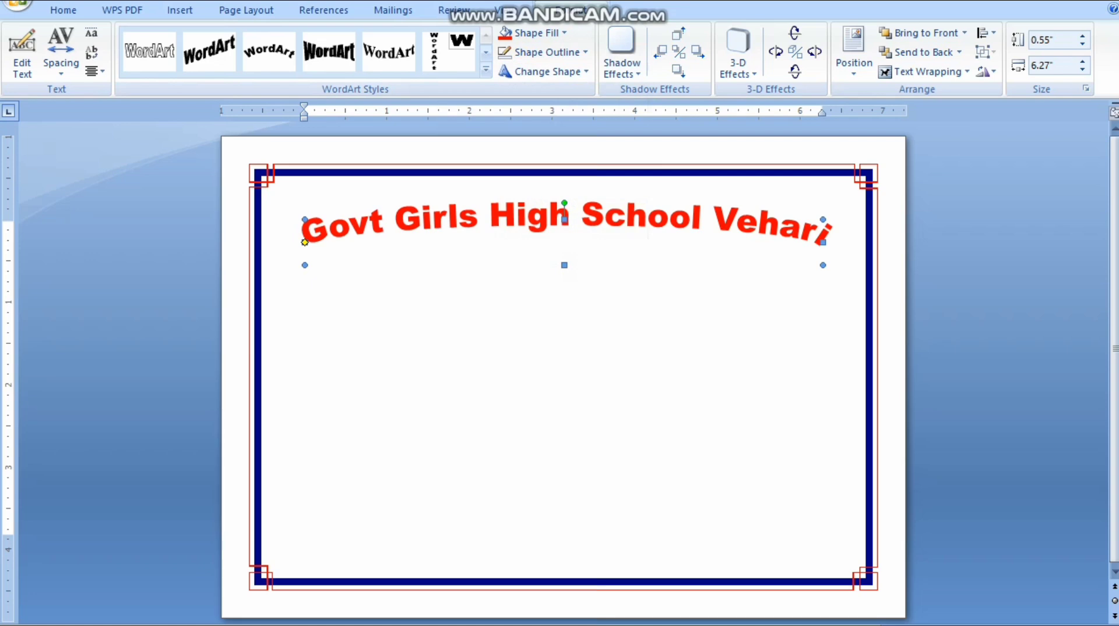
# Step: Deepen the arch of the school-name WordArt and resize it to about 2.49" high by 5.04" wide
pyautogui.moveTo(305, 242); pyautogui.dragTo(305, 327)
pyautogui.click(542, 373)
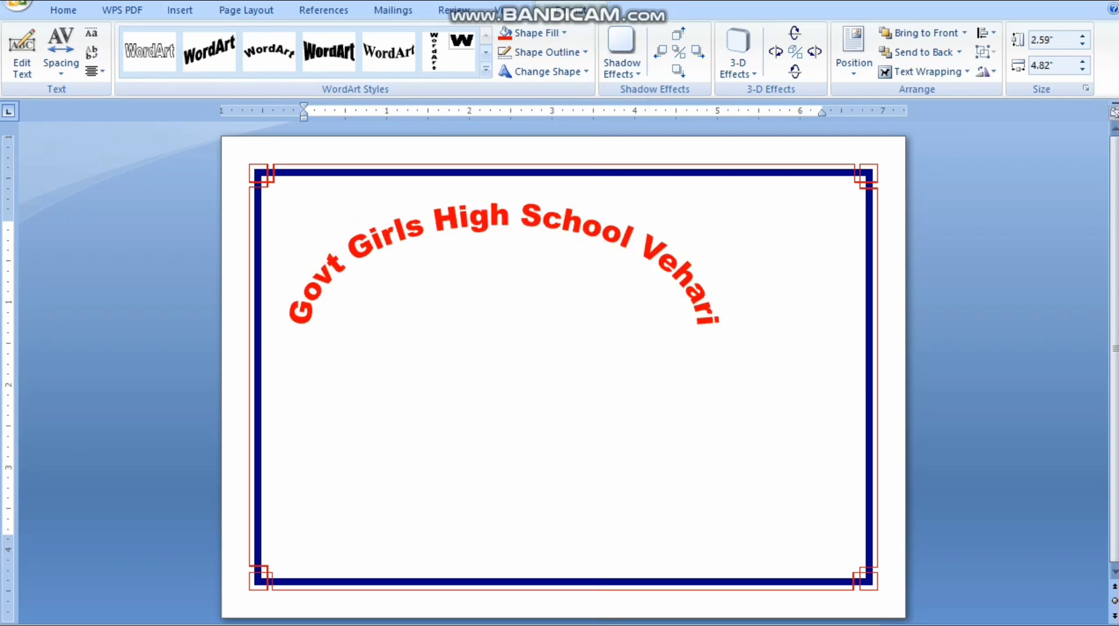
pyautogui.click(496, 218)
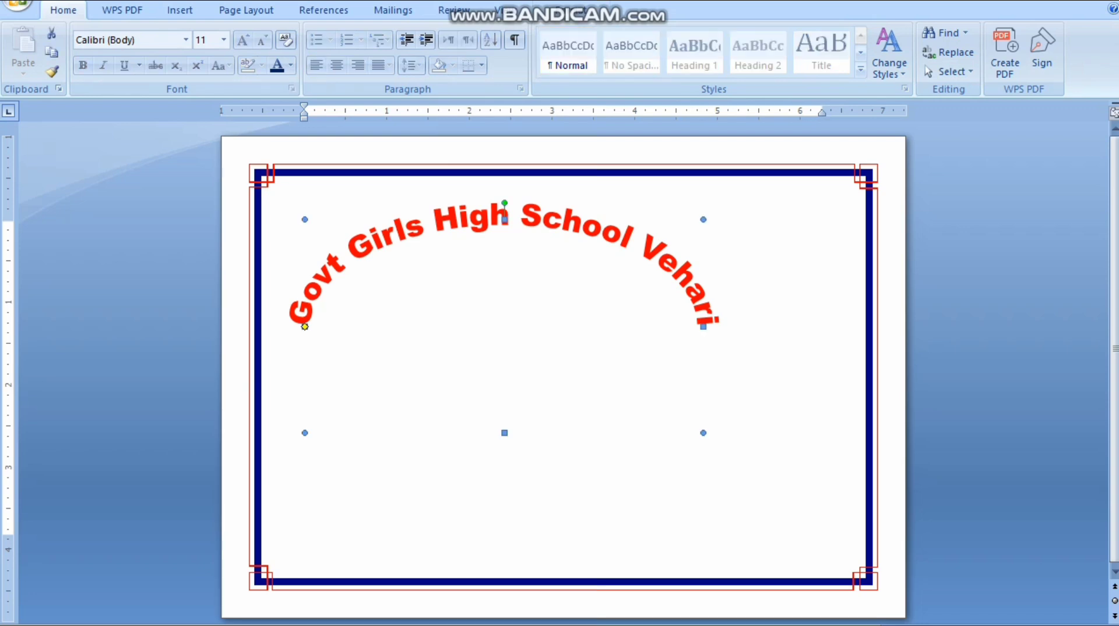
pyautogui.moveTo(703, 220)
pyautogui.mouseDown()
pyautogui.moveTo(726, 219)
pyautogui.moveTo(721, 227)
pyautogui.mouseUp()
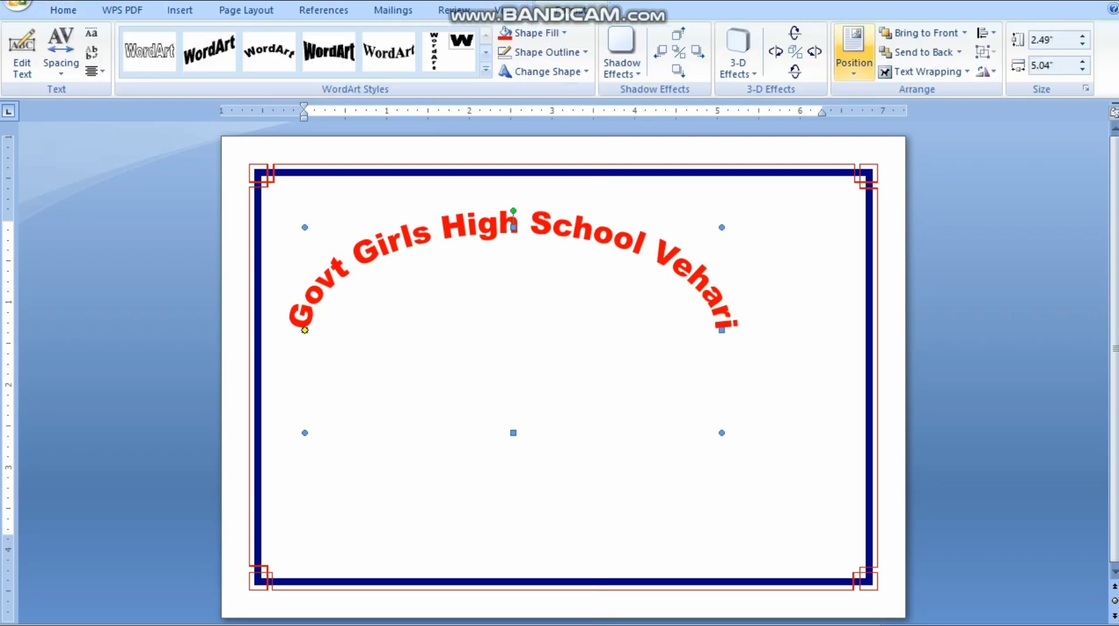
# Step: Align the arched school-name WordArt to the horizontal center between the margins
pyautogui.click(985, 34)
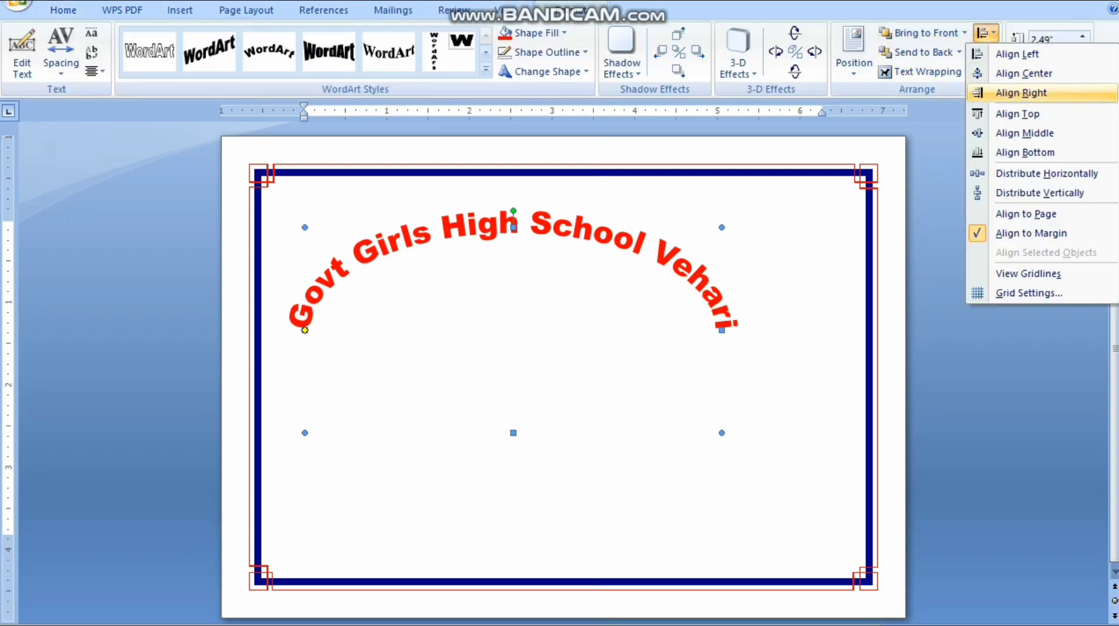
pyautogui.click(1008, 72)
pyautogui.click(304, 226)
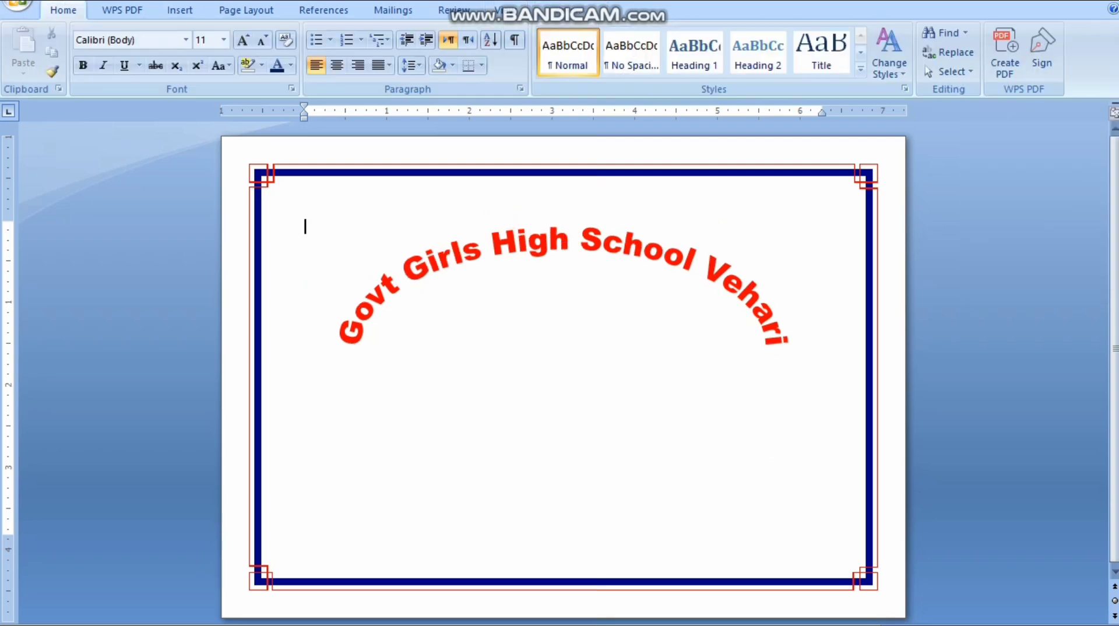
# Step: Move the arched school-name WordArt up close to the upper page border and stretch it downward to deepen its arch
pyautogui.click(529, 241)
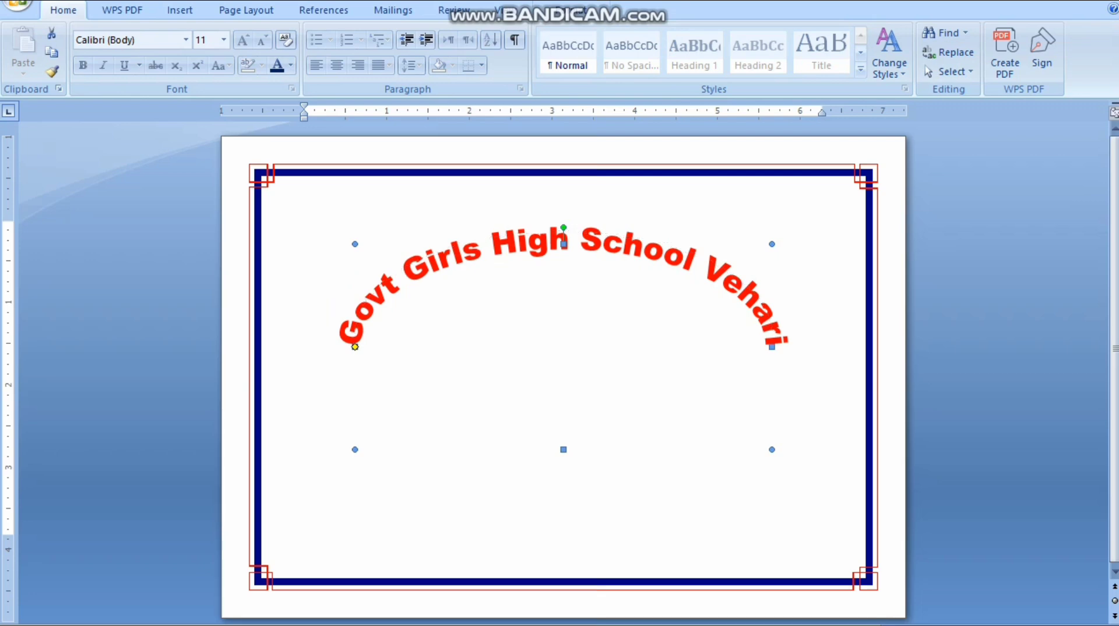
pyautogui.moveTo(529, 241); pyautogui.dragTo(535, 201)
pyautogui.press('Down')
pyautogui.press('Down')
pyautogui.press('Down')
pyautogui.press('Down')
pyautogui.press('Down')
pyautogui.press('Down')
pyautogui.press('Down')
pyautogui.press('Down')
pyautogui.press('Down')
pyautogui.press('Down')
pyautogui.press('Down')
pyautogui.press('Down')
pyautogui.press('Down')
pyautogui.press('Down')
pyautogui.press('Down')
pyautogui.press('Down')
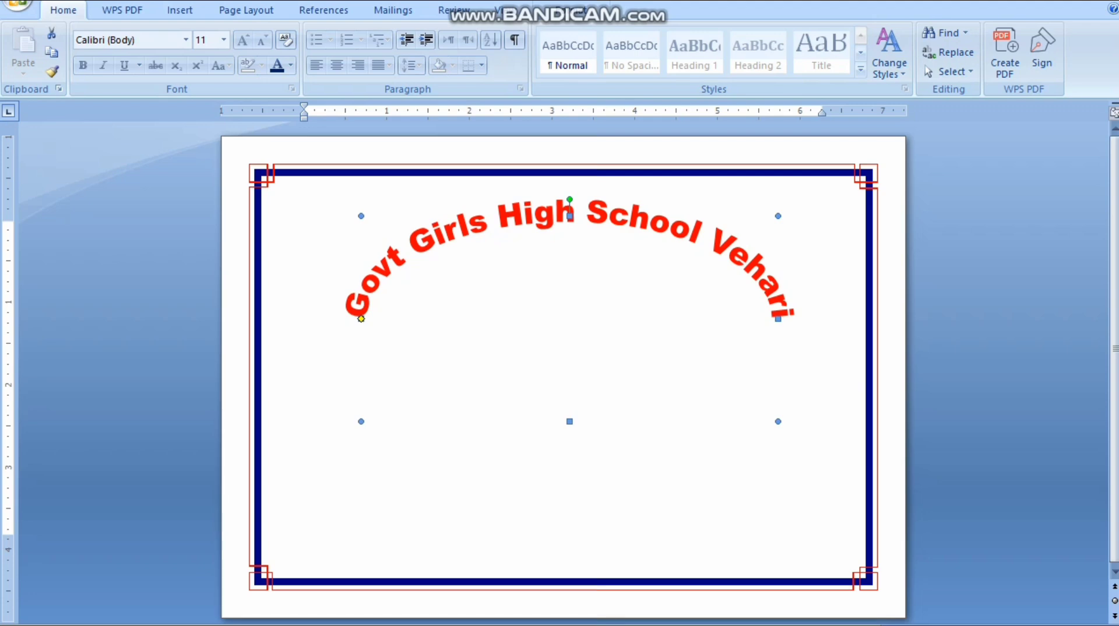
pyautogui.moveTo(569, 421); pyautogui.dragTo(569, 520)
pyautogui.click(304, 226)
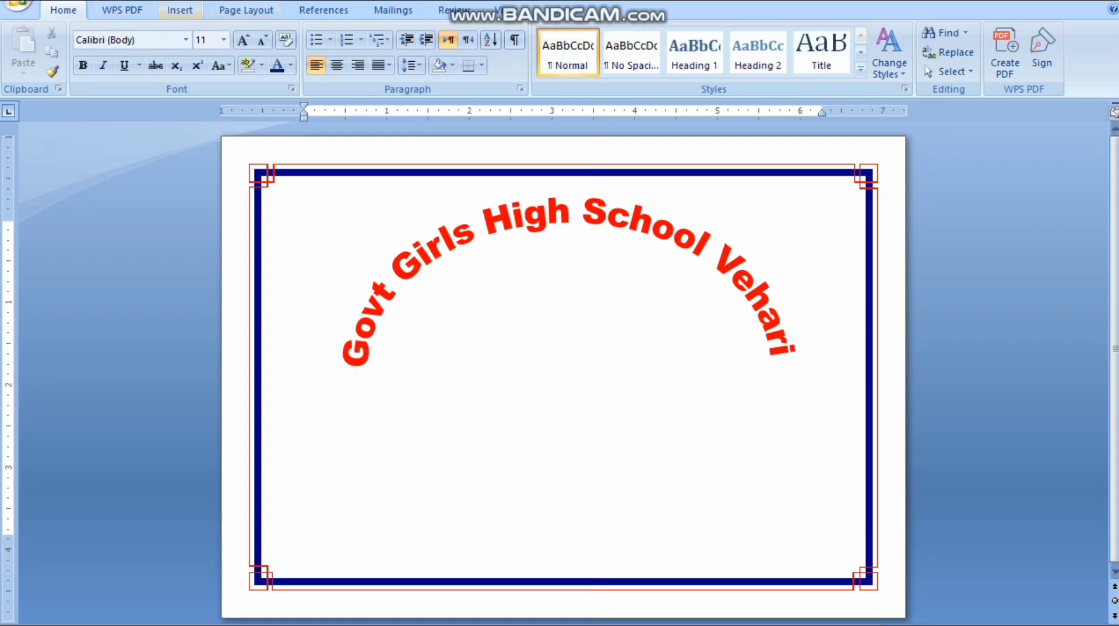
# Step: Draw a text box about 0.98" high by 3.01" wide beneath the arch, containing the correctly spelled word "Certificate"
pyautogui.click(179, 10)
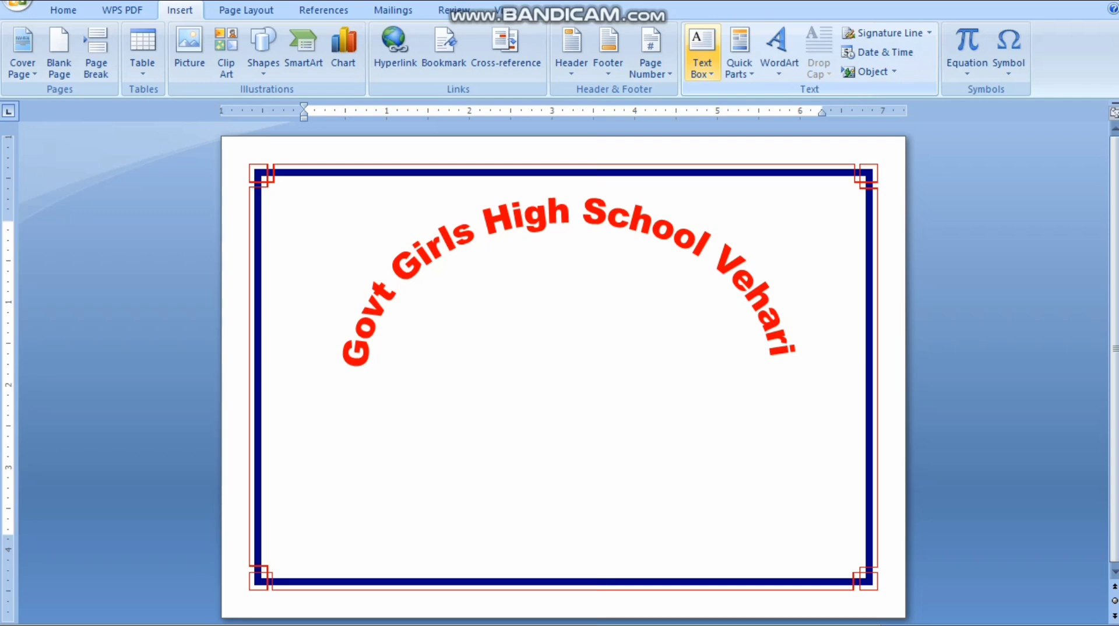
pyautogui.click(702, 52)
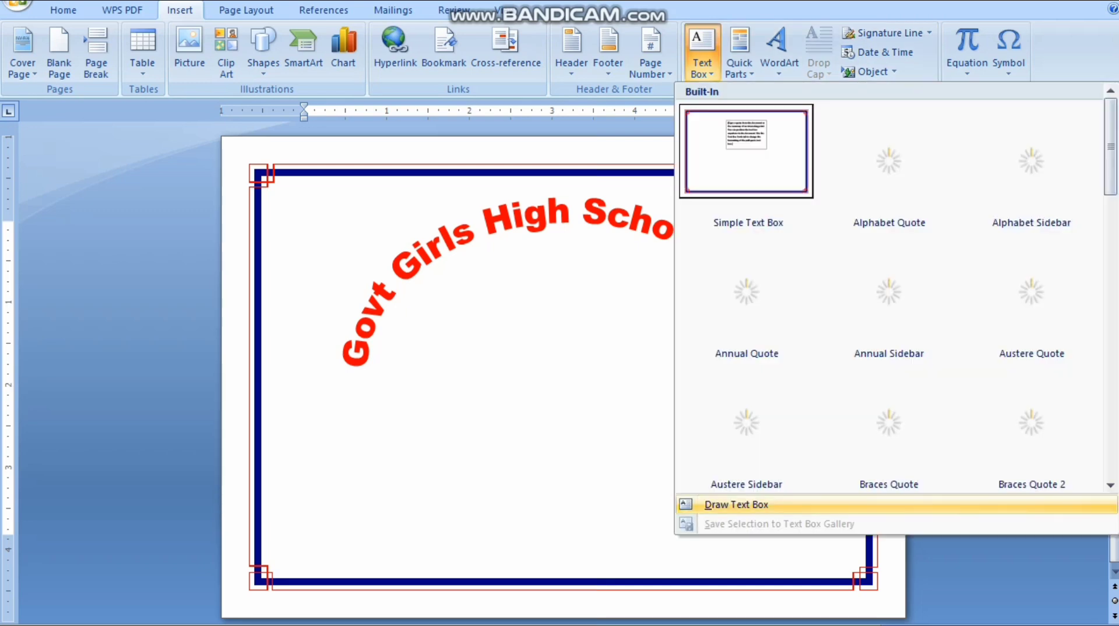
pyautogui.click(736, 504)
pyautogui.moveTo(470, 264); pyautogui.dragTo(725, 352)
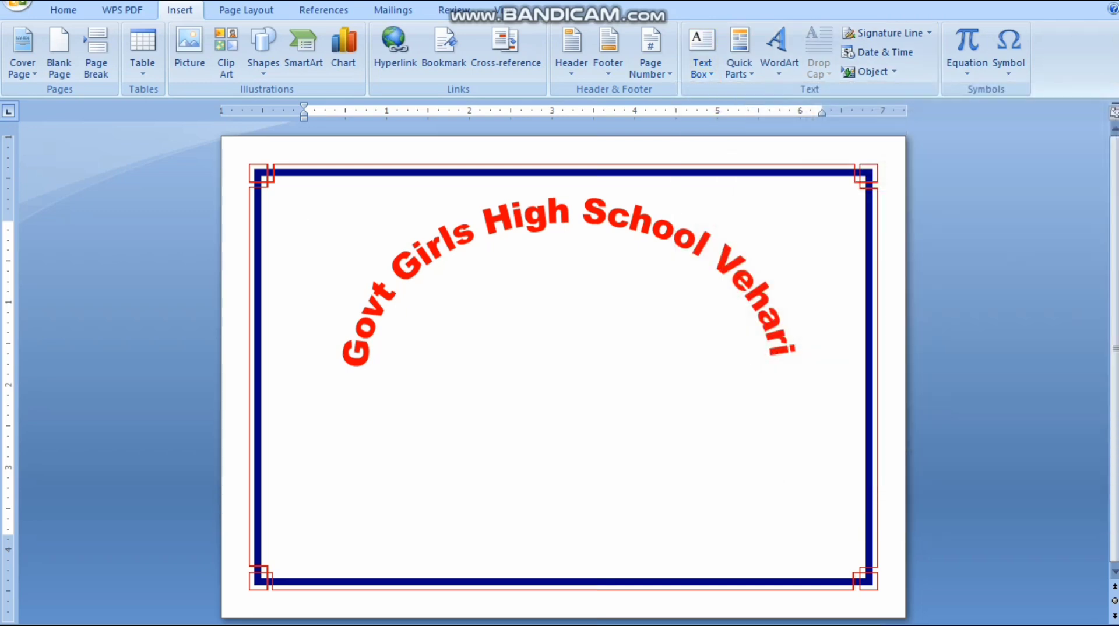
pyautogui.write('Cetificate')
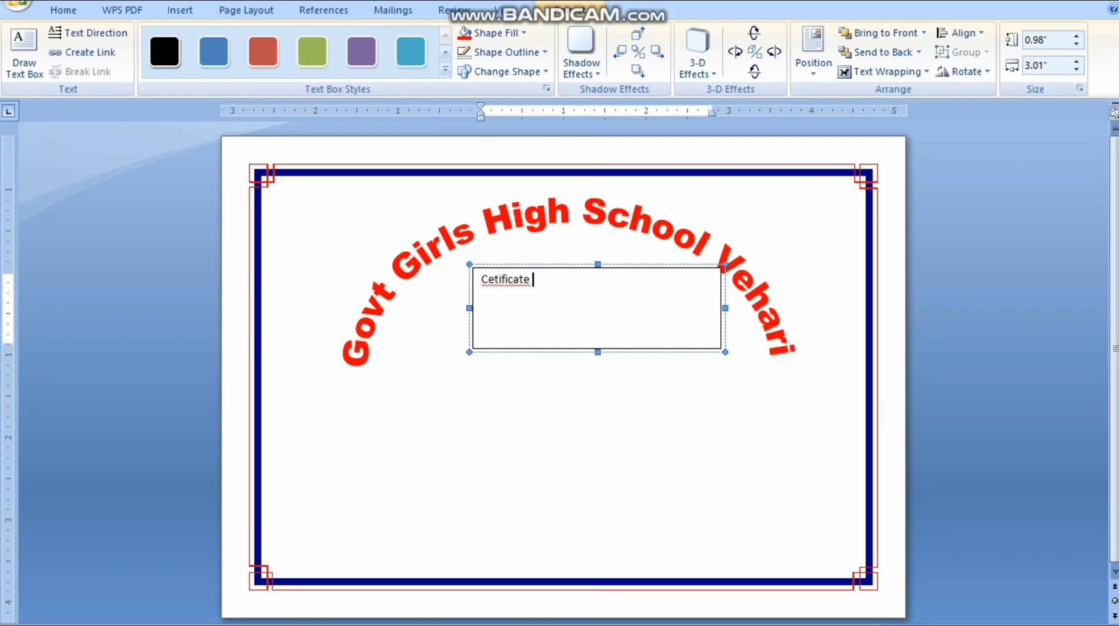
pyautogui.rightClick(524, 279)
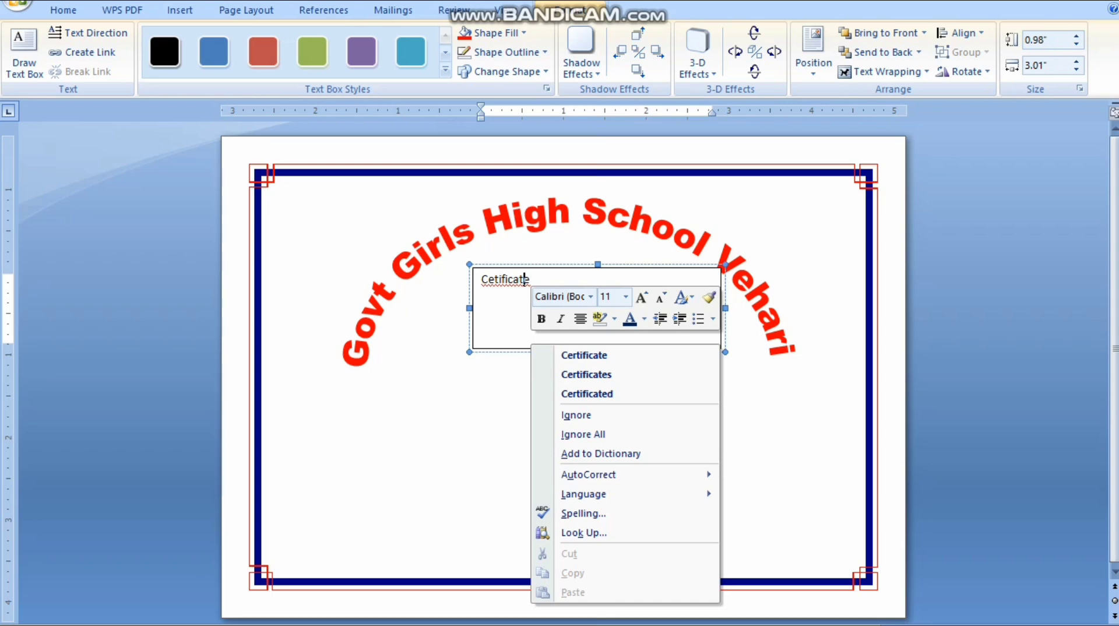
pyautogui.click(584, 355)
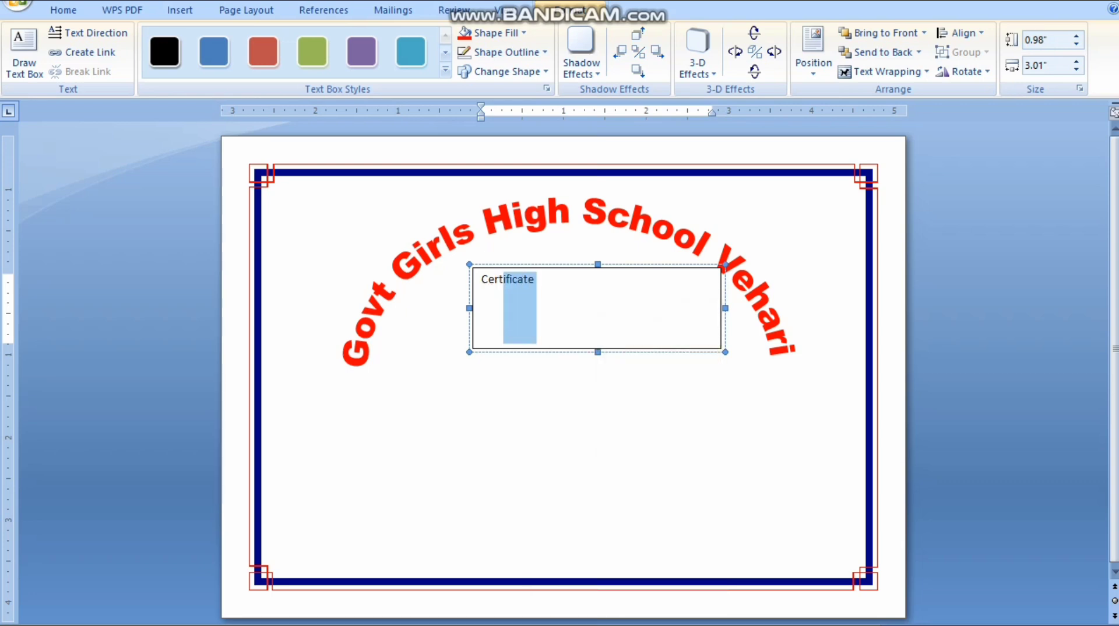
# Step: Format the word "Certificate" in Edwardian Script ITC at size 72
pyautogui.click(63, 10)
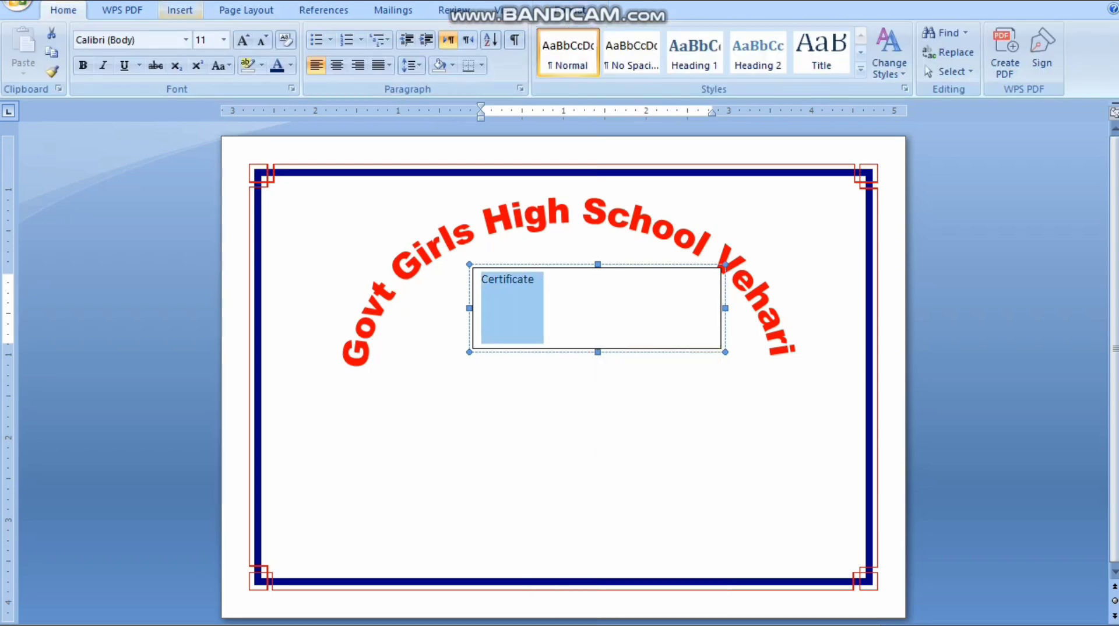
pyautogui.click(243, 40)
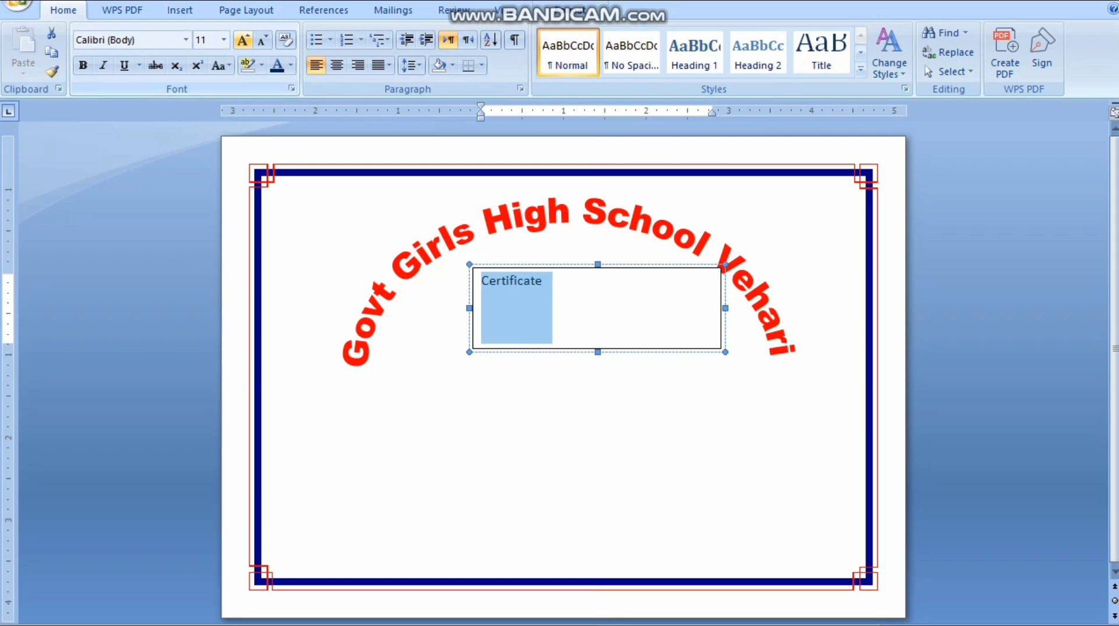
pyautogui.click(243, 40)
pyautogui.click(243, 40)
pyautogui.click(243, 40)
pyautogui.click(243, 40)
pyautogui.click(243, 40)
pyautogui.click(243, 40)
pyautogui.click(243, 40)
pyautogui.click(243, 40)
pyautogui.click(243, 40)
pyautogui.click(243, 40)
pyautogui.click(243, 40)
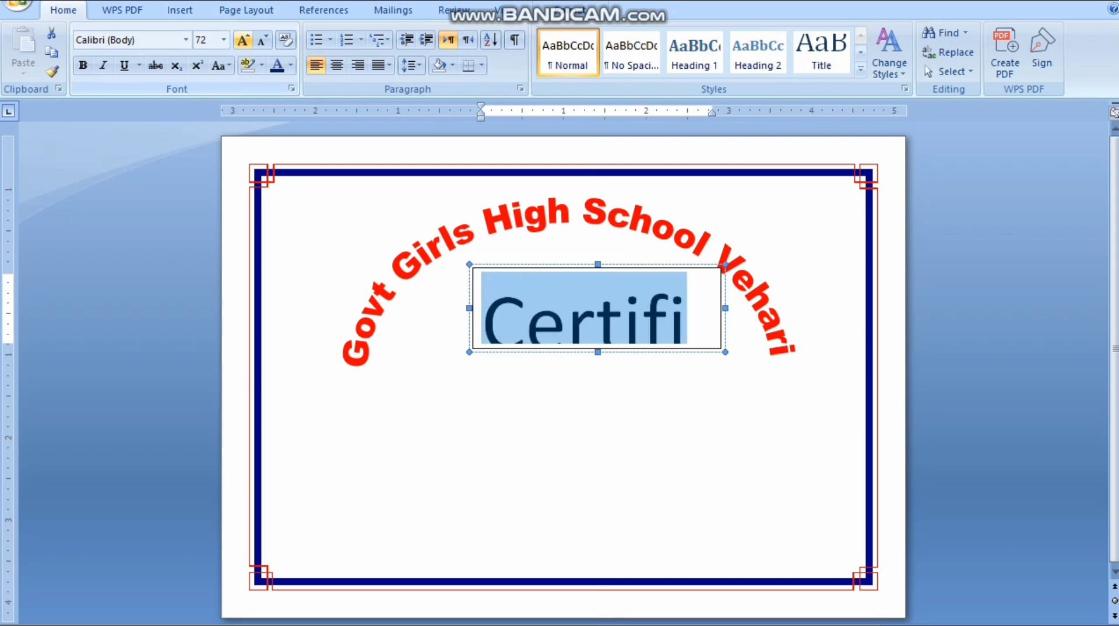
pyautogui.click(185, 39)
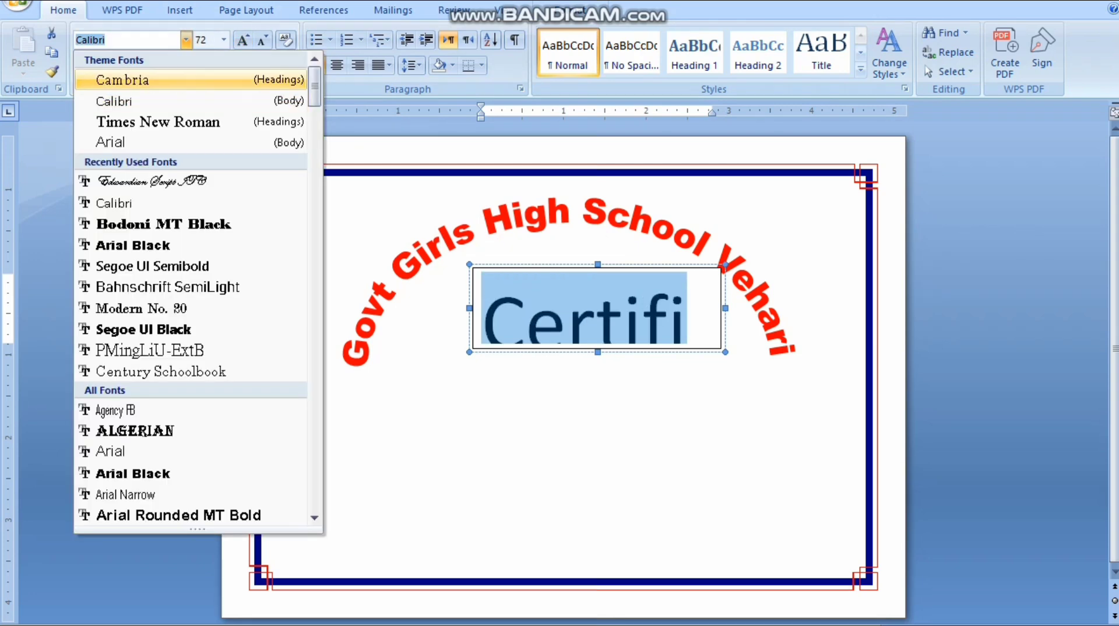
pyautogui.click(151, 181)
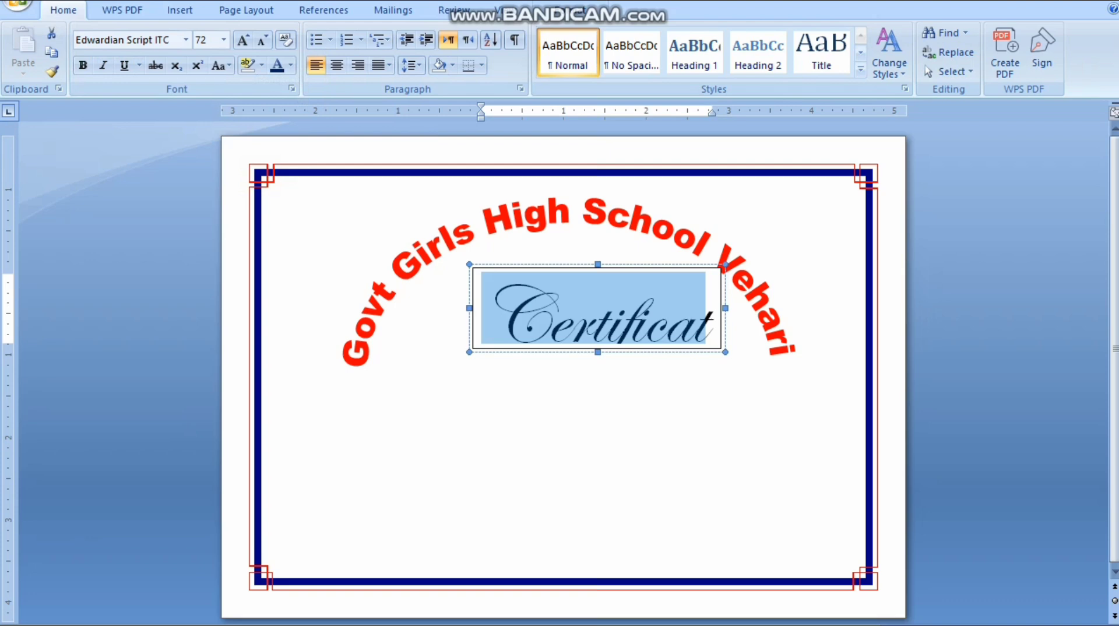
# Step: Enlarge the "Certificate" text box to about 1.4" high by 3.37" wide so the whole word fits
pyautogui.moveTo(469, 308); pyautogui.dragTo(443, 308)
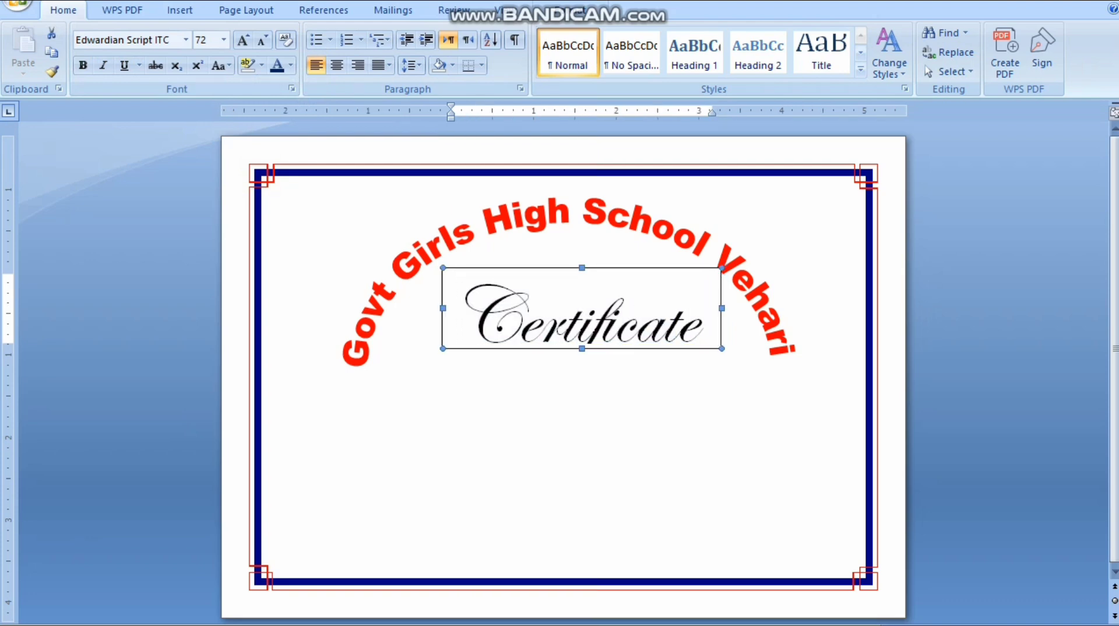
pyautogui.moveTo(582, 349); pyautogui.dragTo(582, 383)
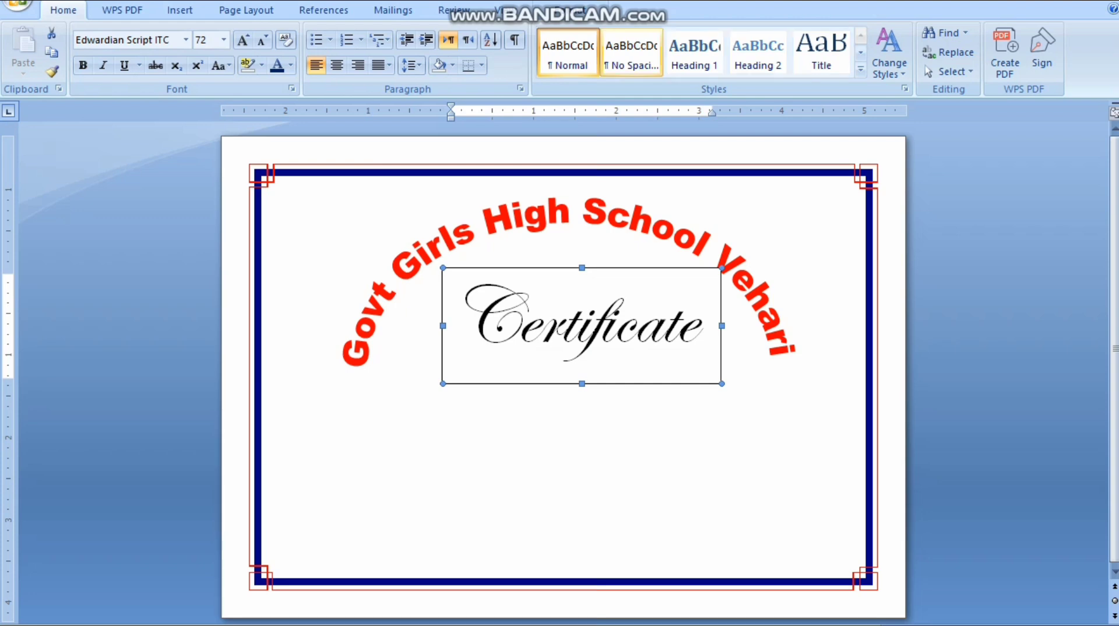
pyautogui.click(554, 10)
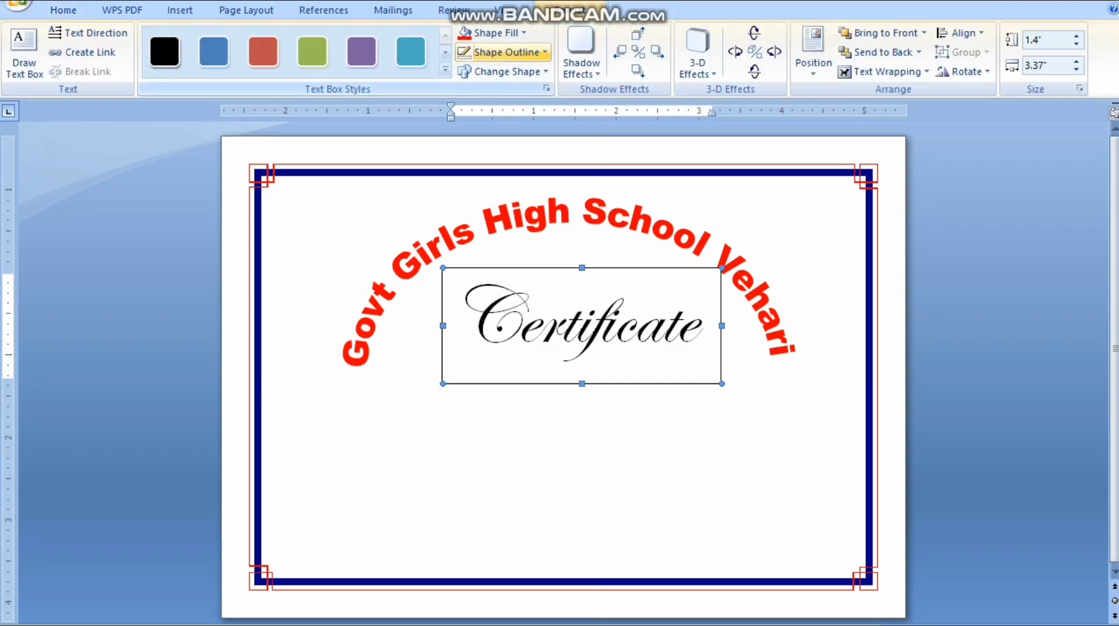
# Step: Color the "Certificate" text with the standard dark blue and remove its text box's outline and fill
pyautogui.click(63, 10)
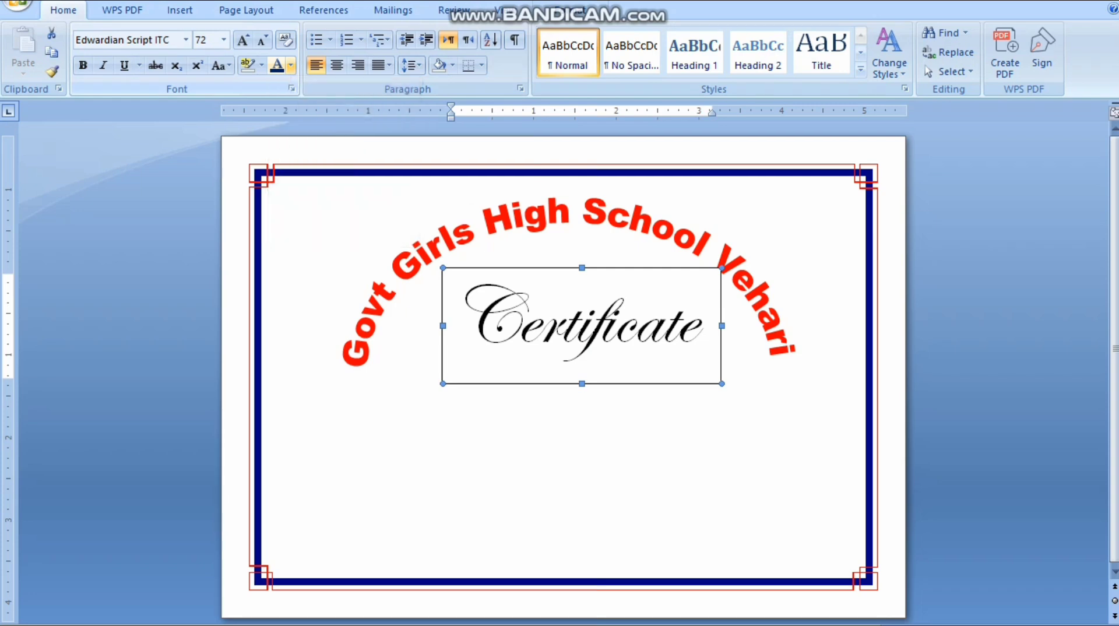
pyautogui.click(290, 65)
pyautogui.click(396, 217)
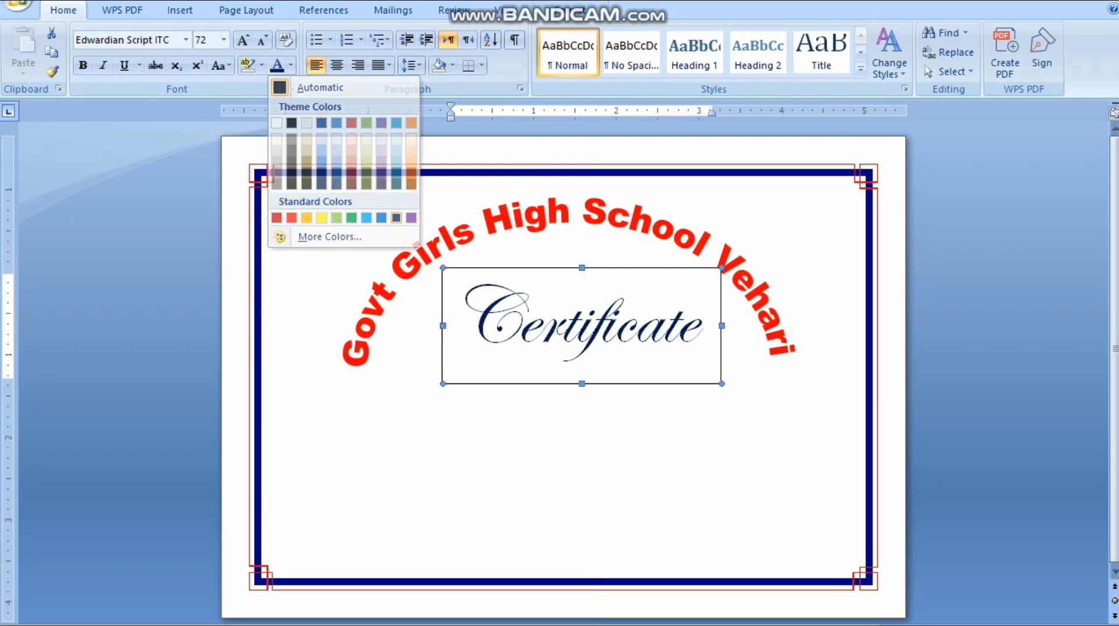
pyautogui.click(533, 10)
pyautogui.click(522, 33)
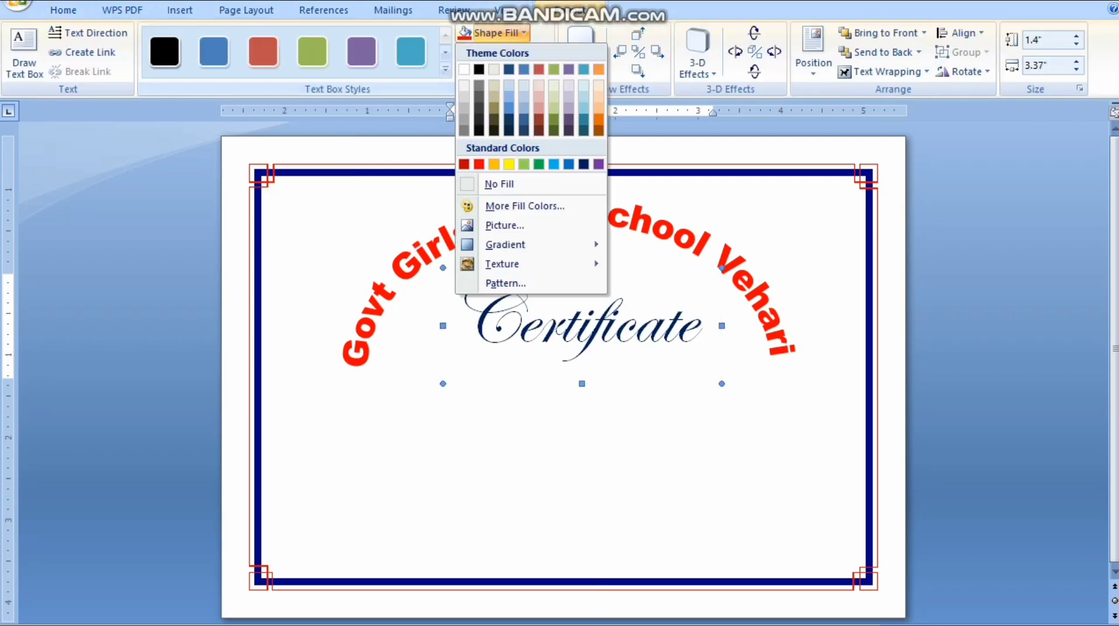
pyautogui.click(499, 183)
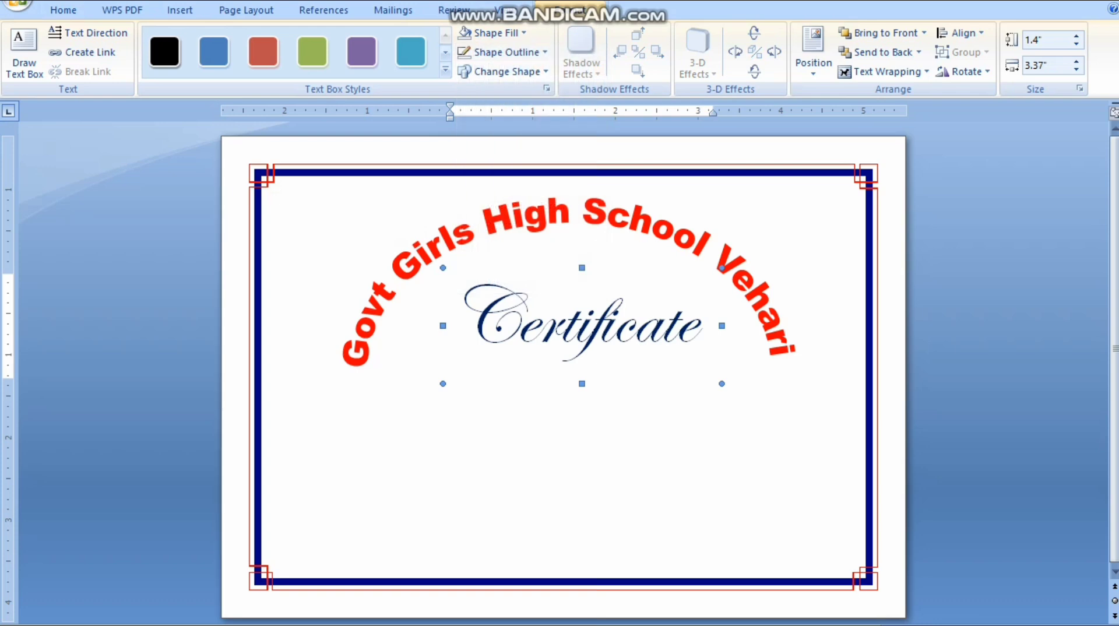
# Step: Move the "Certificate" text box up under the arched heading and nudge it slightly left to center it beneath the arch
pyautogui.press('Up')
pyautogui.press('Up')
pyautogui.press('Up')
pyautogui.press('Up')
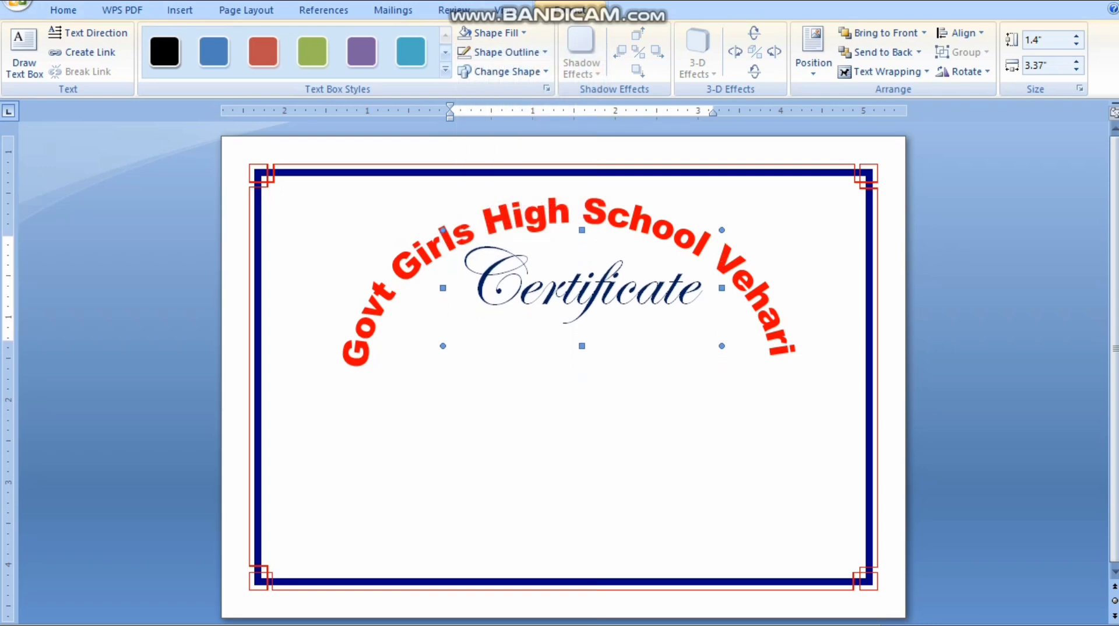
pyautogui.hotkey('ctrl', 'Left')
pyautogui.hotkey('ctrl', 'Left')
pyautogui.hotkey('ctrl', 'Left')
pyautogui.hotkey('ctrl', 'Left')
pyautogui.hotkey('ctrl', 'Left')
pyautogui.hotkey('ctrl', 'Left')
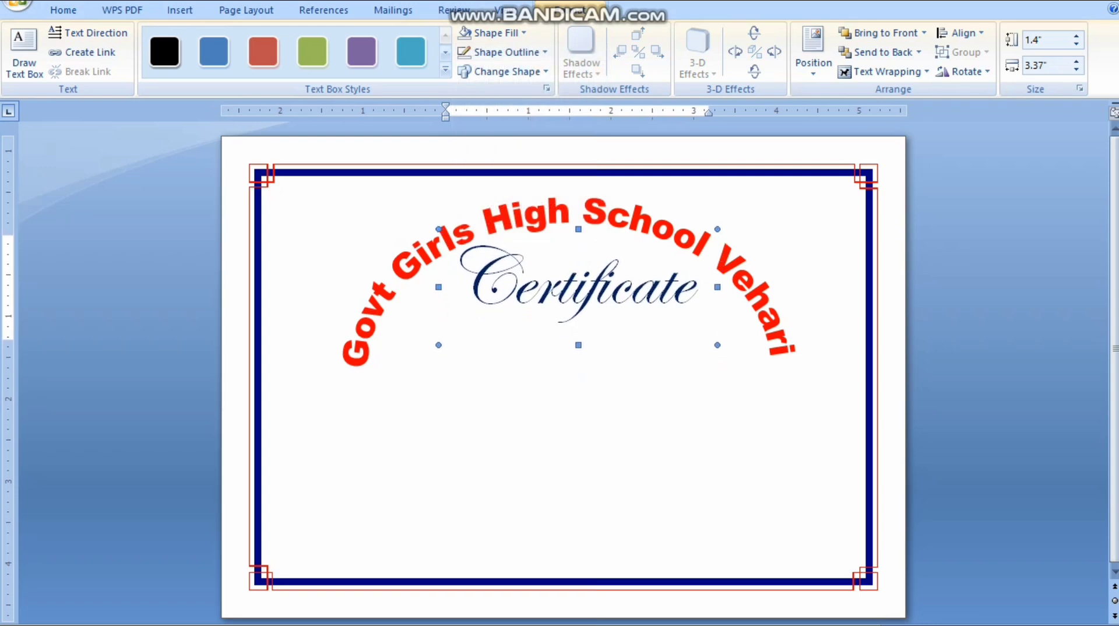
# Step: Draw a text box about 0.65" high by 4.26" wide below "Certificate", containing the correctly spelled line "This Certificate Awarded to"
pyautogui.click(306, 226)
pyautogui.click(180, 10)
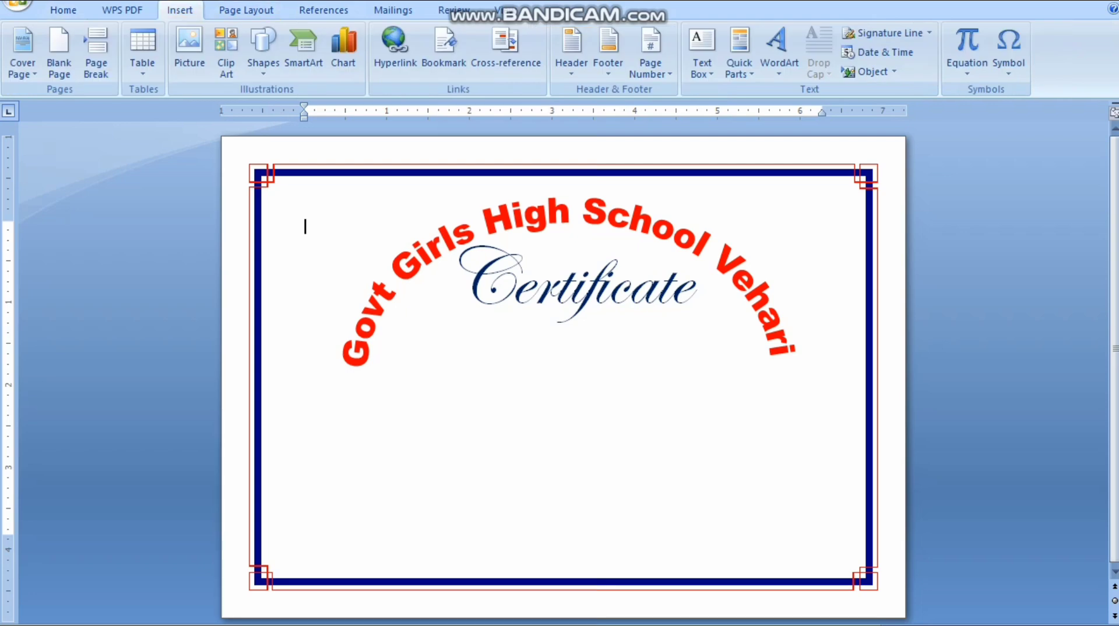
pyautogui.click(701, 52)
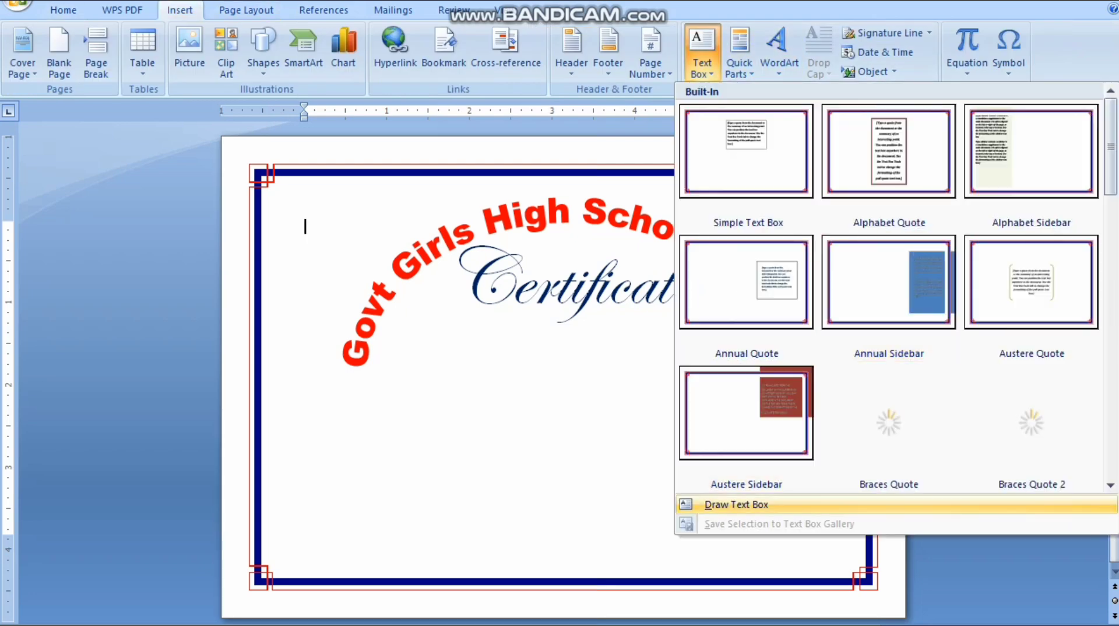
pyautogui.click(736, 504)
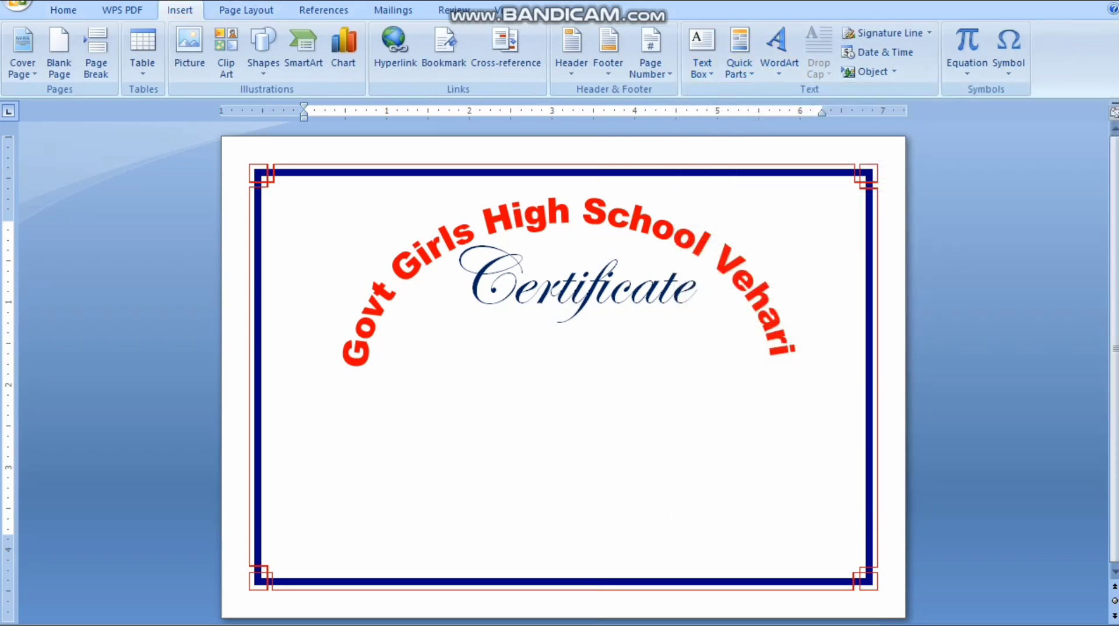
pyautogui.moveTo(416, 344); pyautogui.dragTo(771, 400)
pyautogui.write('T')
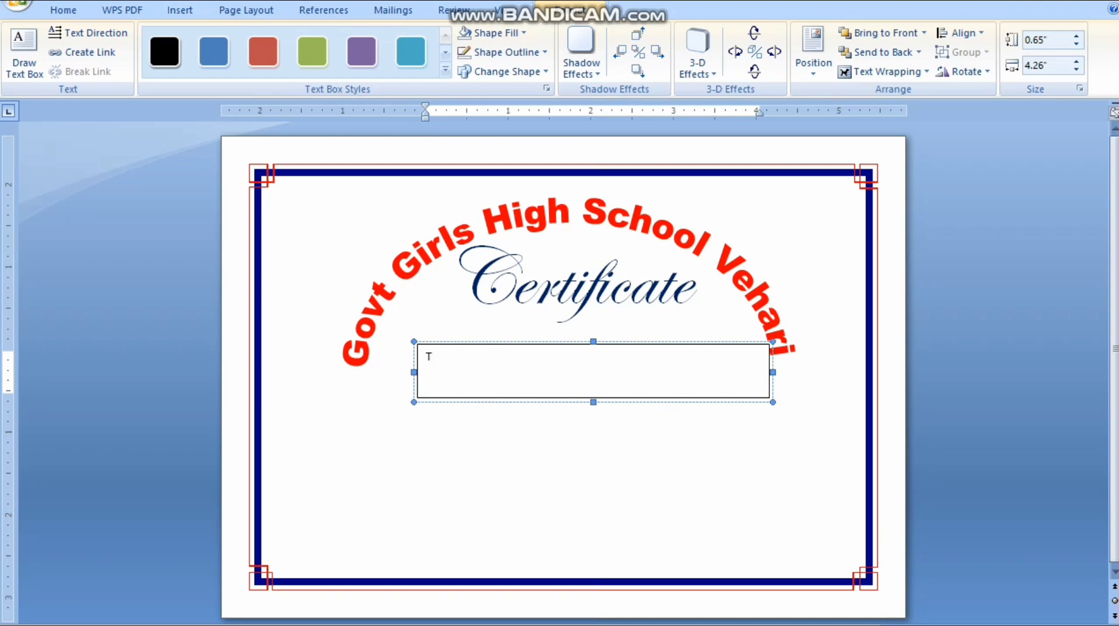
pyautogui.write('his Ceritificate Awar')
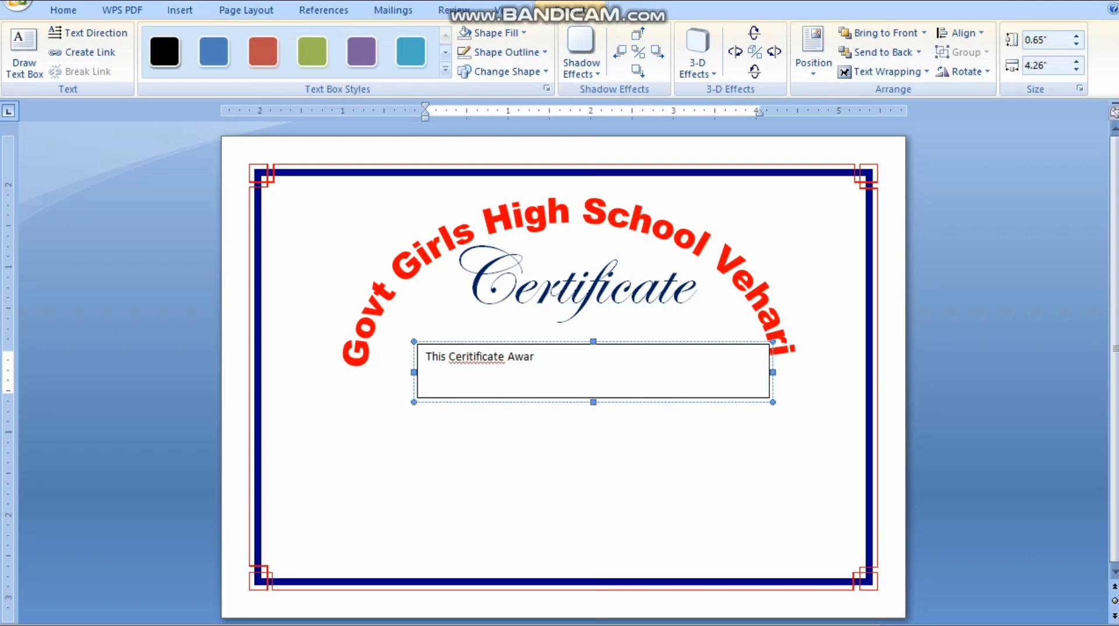
pyautogui.write('ed to')
pyautogui.rightClick(501, 356)
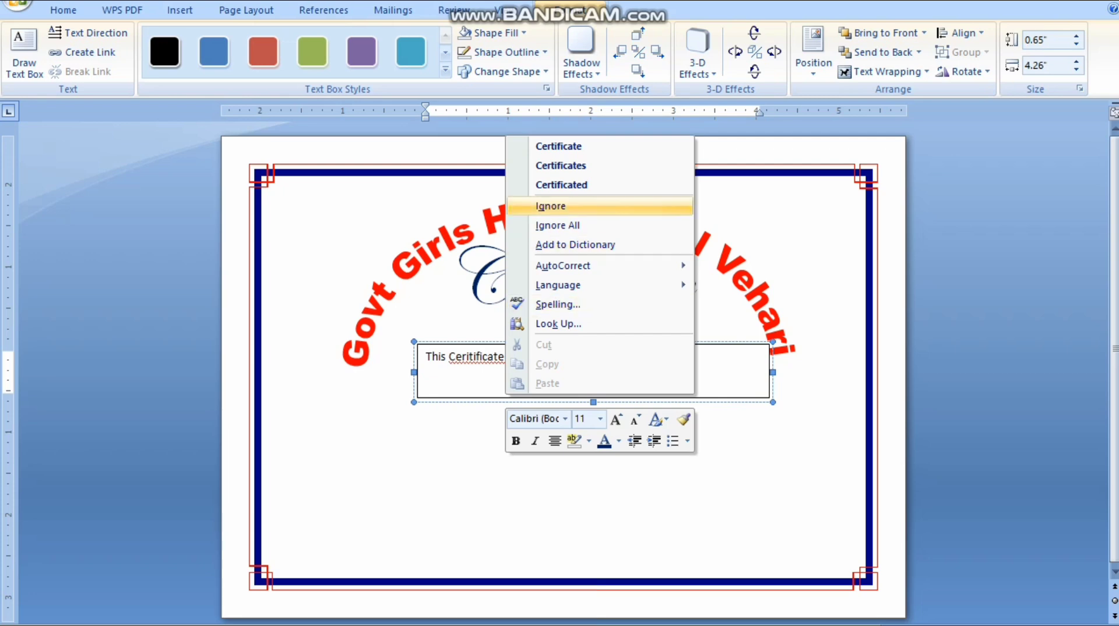
pyautogui.click(558, 146)
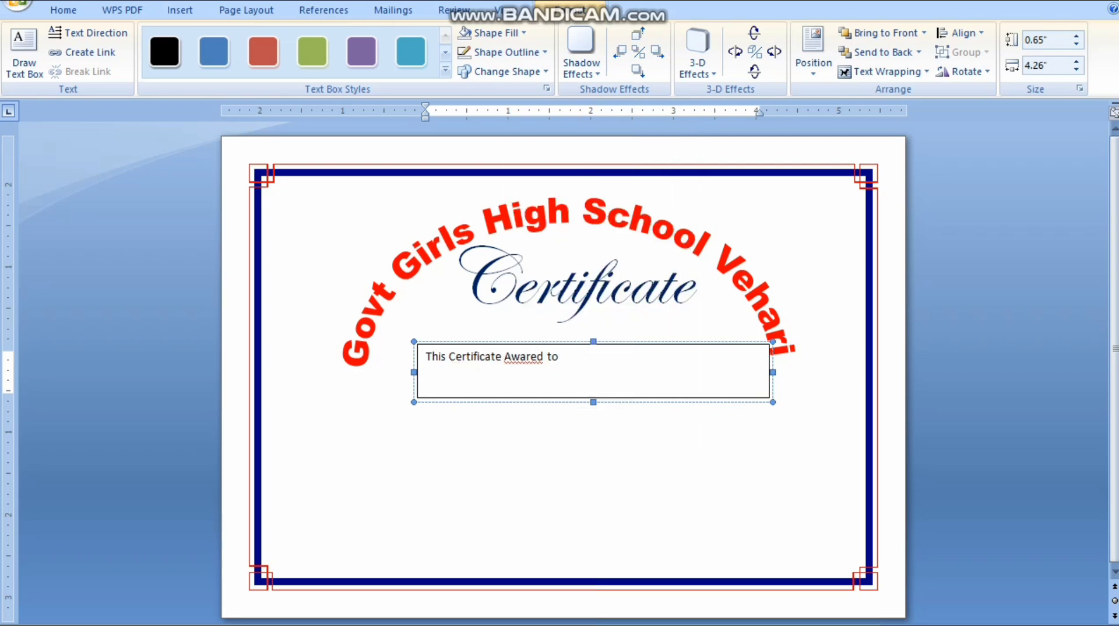
pyautogui.click(528, 357)
pyautogui.write('d')
# Step: Remove the outline and fill of the "This Certificate Awarded to" text box and set its text size to 16
pyautogui.click(473, 52)
pyautogui.click(465, 33)
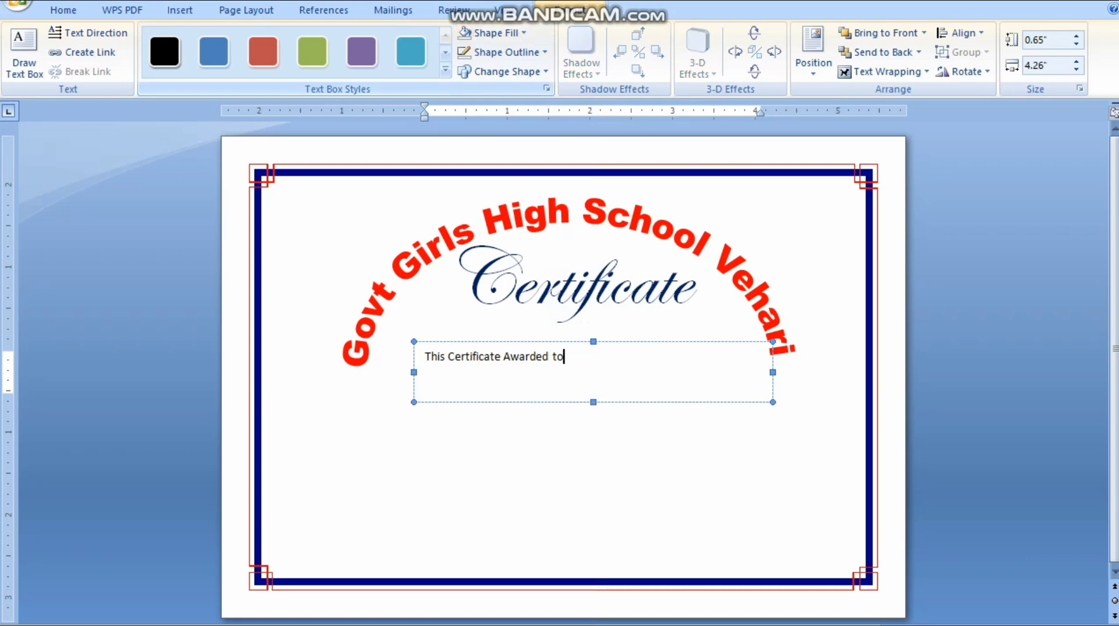
pyautogui.hotkey('ctrl', 'a')
pyautogui.click(63, 10)
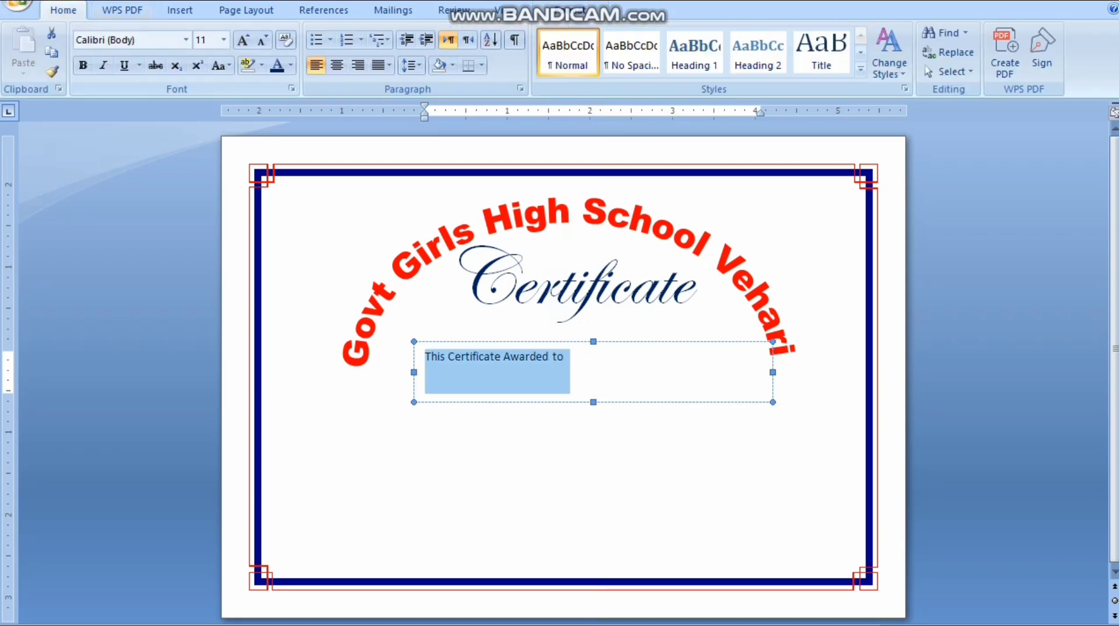
pyautogui.click(224, 41)
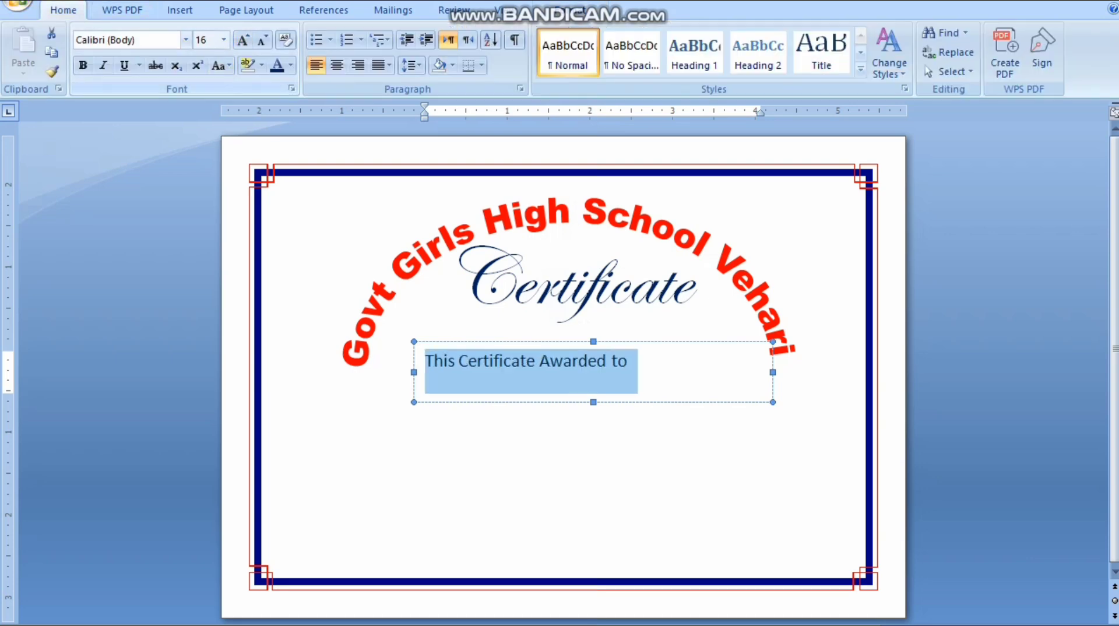
# Step: Change the font of the "This Certificate Awarded to" line to Times New Roman (Headings)
pyautogui.click(185, 39)
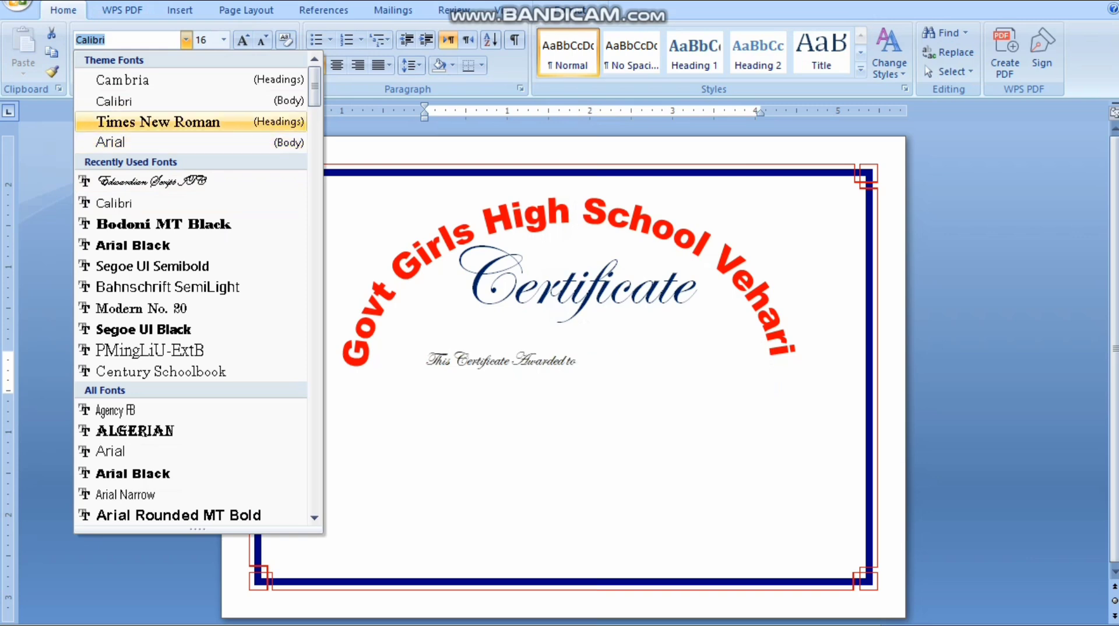
pyautogui.click(159, 122)
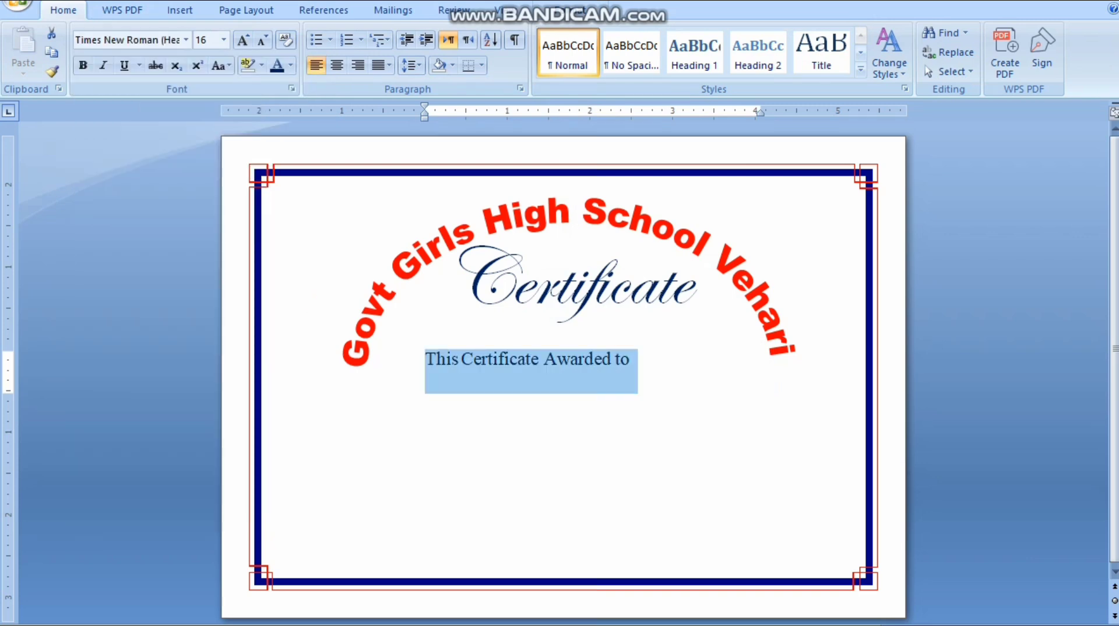
pyautogui.click(593, 359)
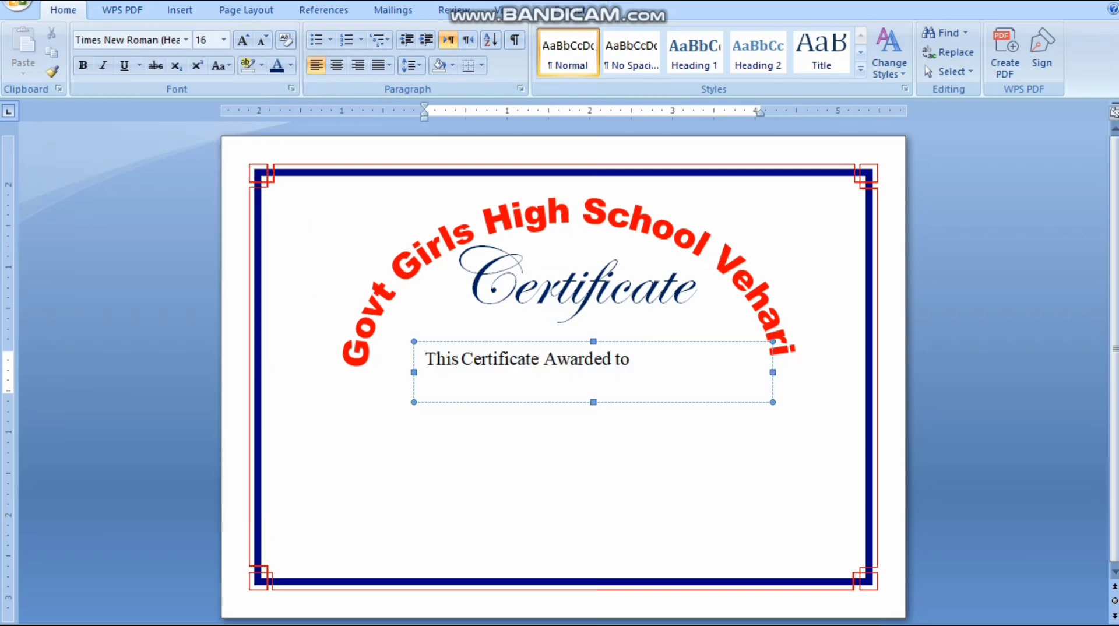
# Step: Shrink the "This Certificate Awarded to" text box to fit its single line and center it directly beneath "Certificate"
pyautogui.moveTo(773, 371); pyautogui.dragTo(676, 372)
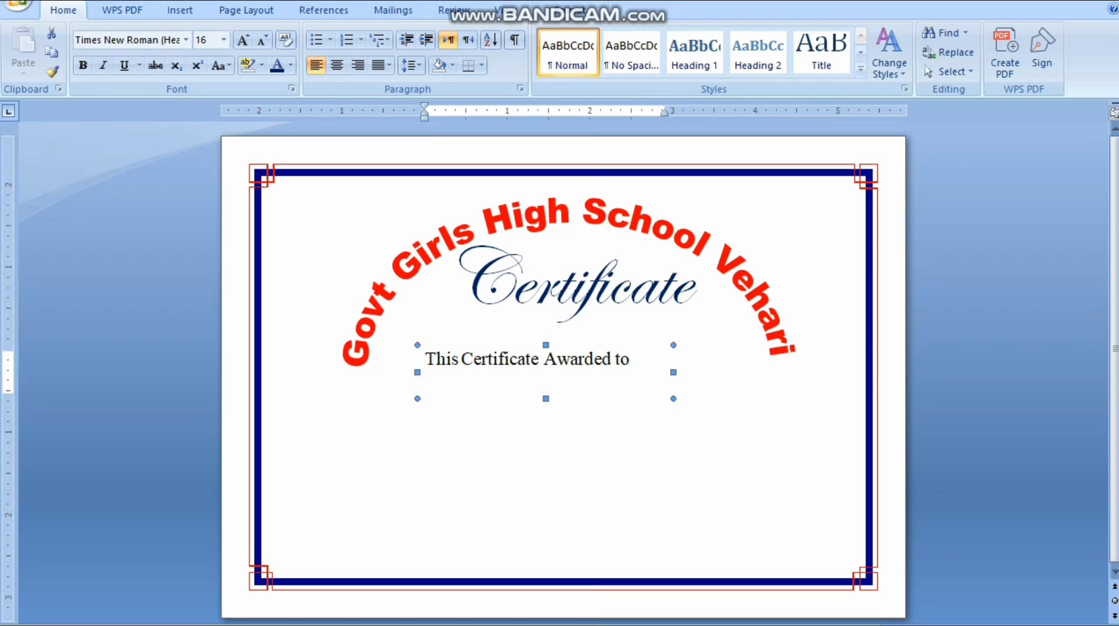
pyautogui.click(557, 359)
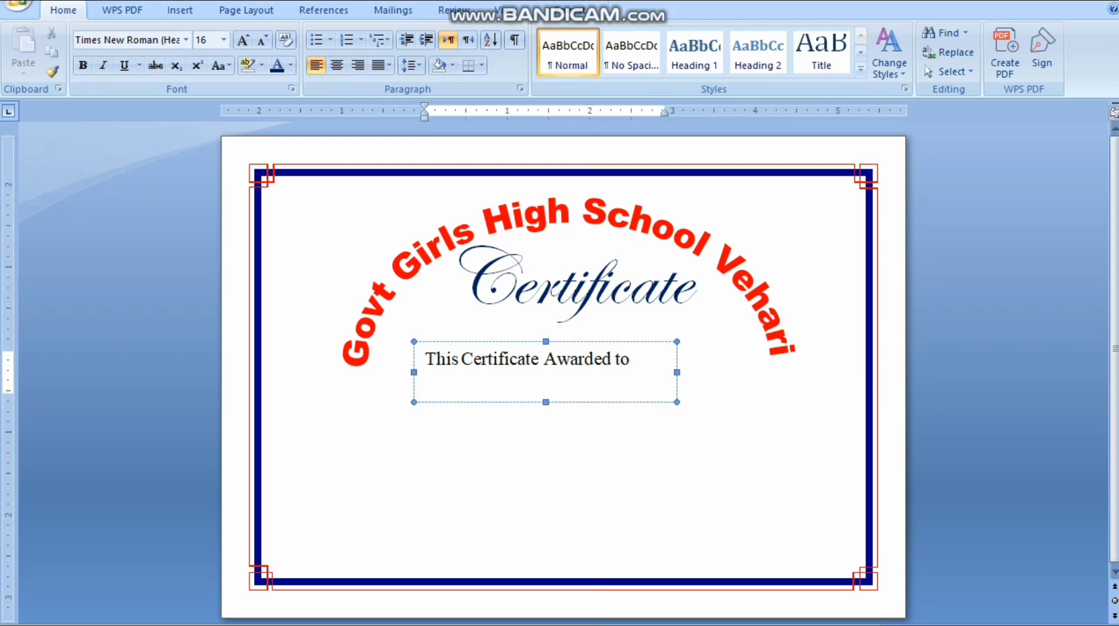
pyautogui.moveTo(545, 402); pyautogui.dragTo(626, 359)
pyautogui.click(558, 360)
pyautogui.click(305, 226)
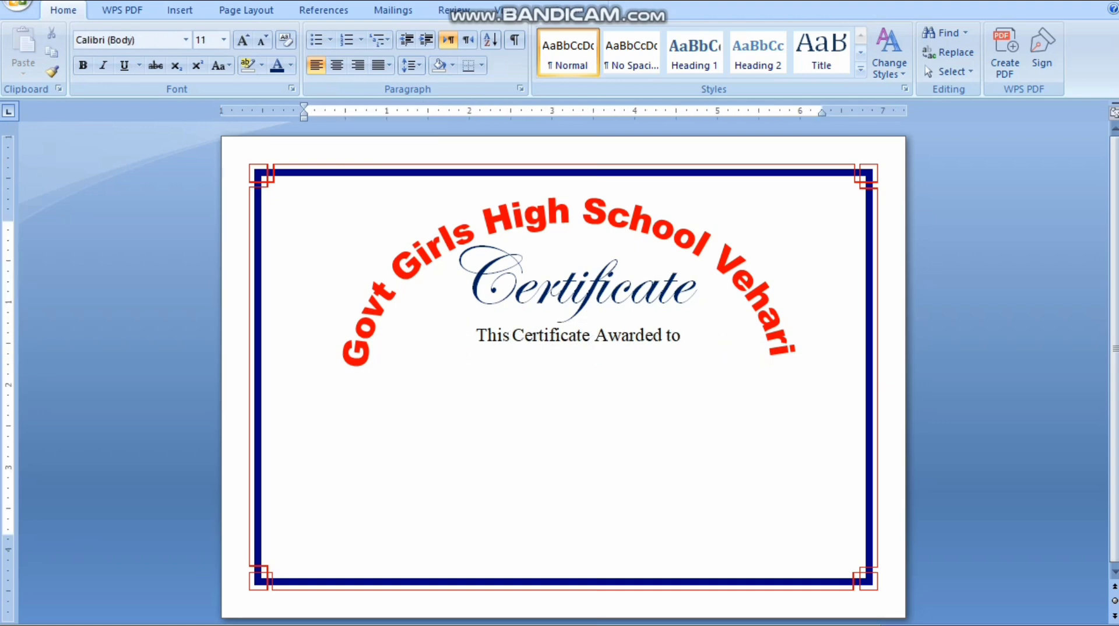
# Step: Draw a text box about 1.78" high by 5.7" wide below the awarded line, containing "This certificate is award in recognition of… in the field of science"
pyautogui.click(179, 10)
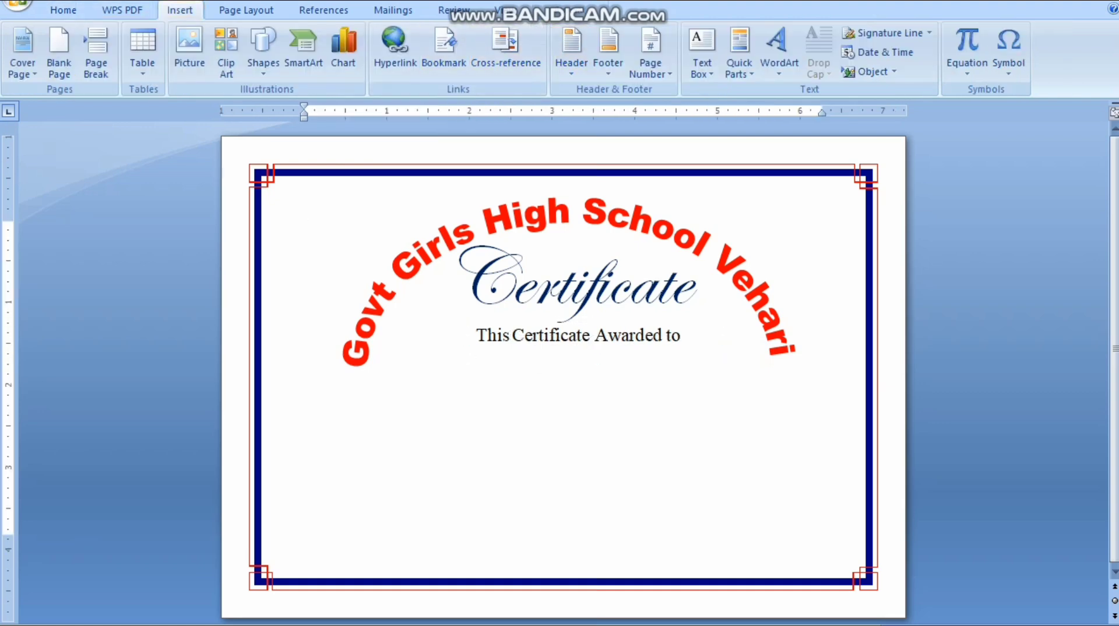
pyautogui.click(702, 63)
pyautogui.click(707, 572)
pyautogui.moveTo(370, 381); pyautogui.dragTo(779, 529)
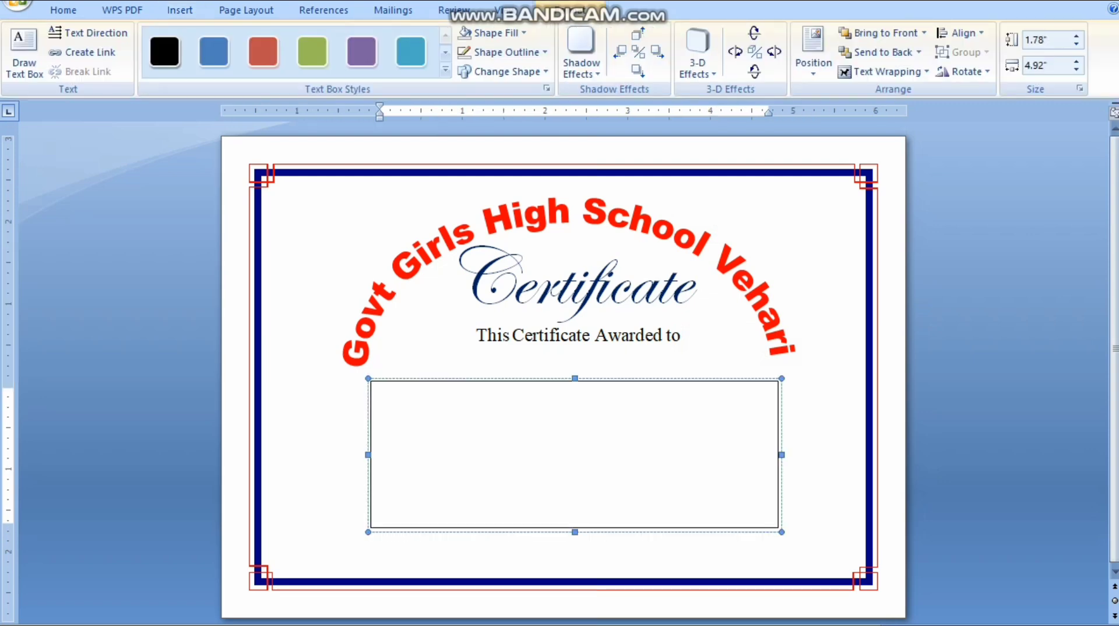
pyautogui.moveTo(368, 454); pyautogui.dragTo(302, 454)
pyautogui.click(312, 393)
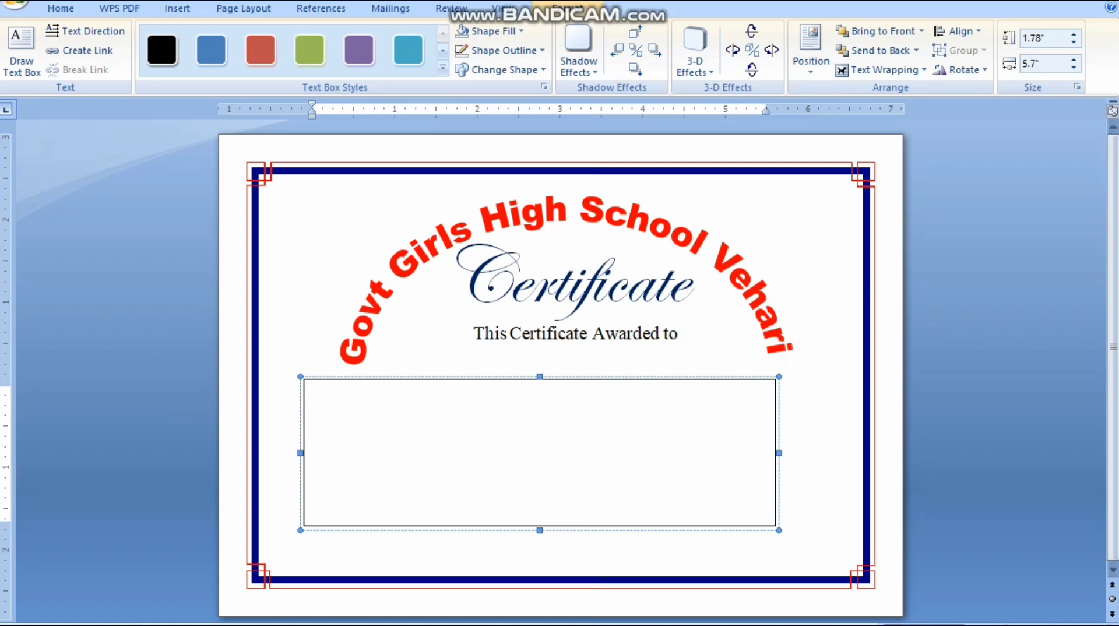
pyautogui.write('This certificate is award in recognition of the dedication, commitment, and achievement demonstrated by the participant in expanding their knowledge and skills in the field of science')
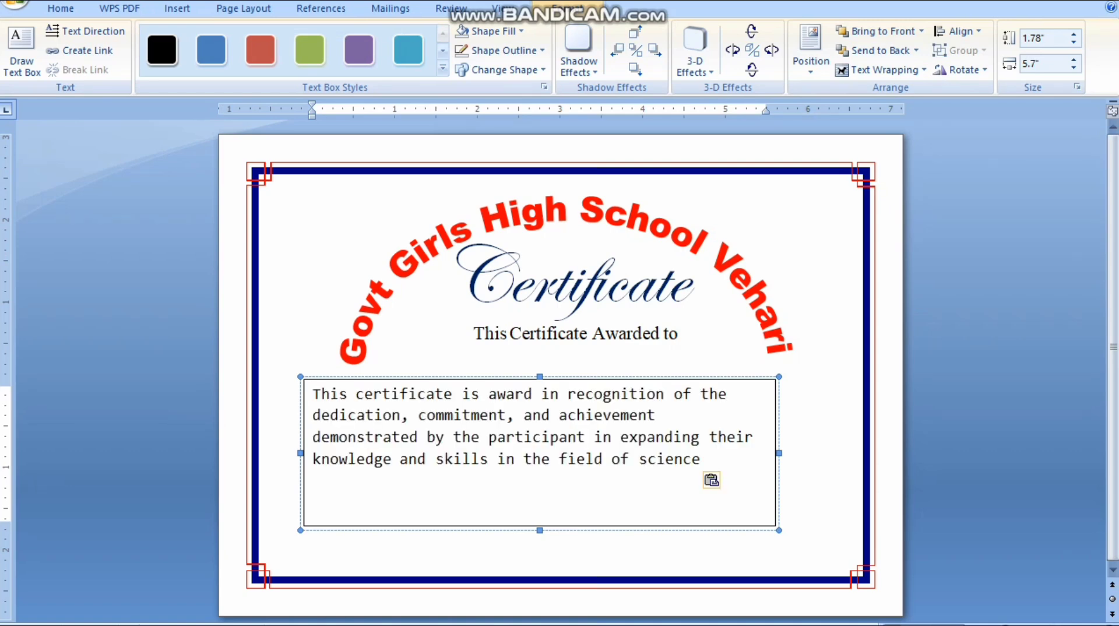
# Step: Remove the award paragraph text box's outline and resize the box to about 1.38" high by 6.7" wide
pyautogui.click(461, 51)
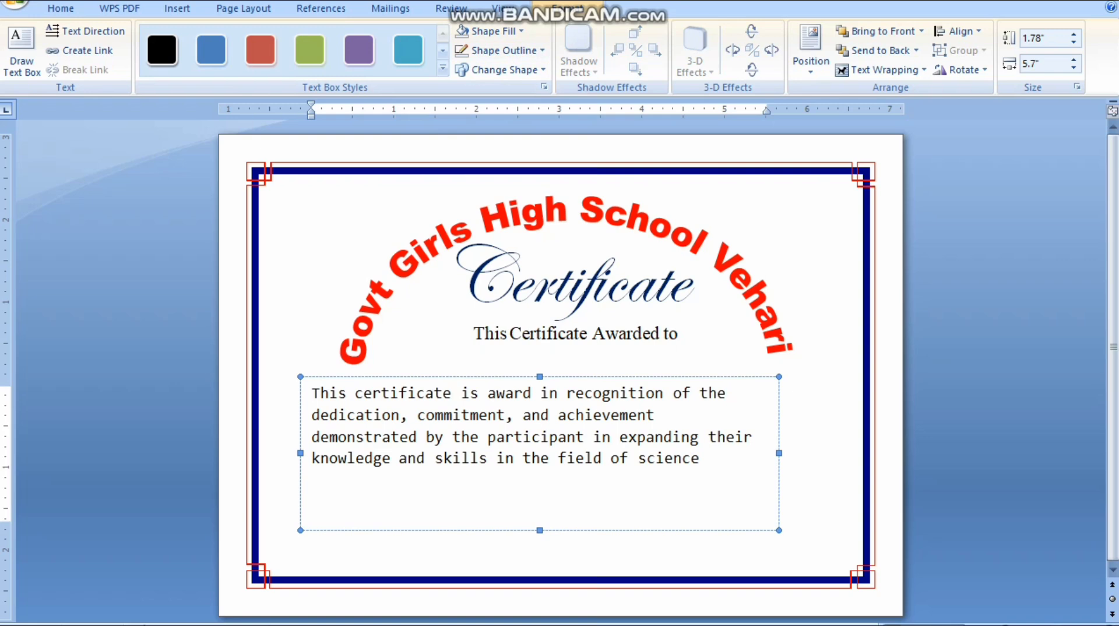
pyautogui.moveTo(540, 530); pyautogui.dragTo(539, 497)
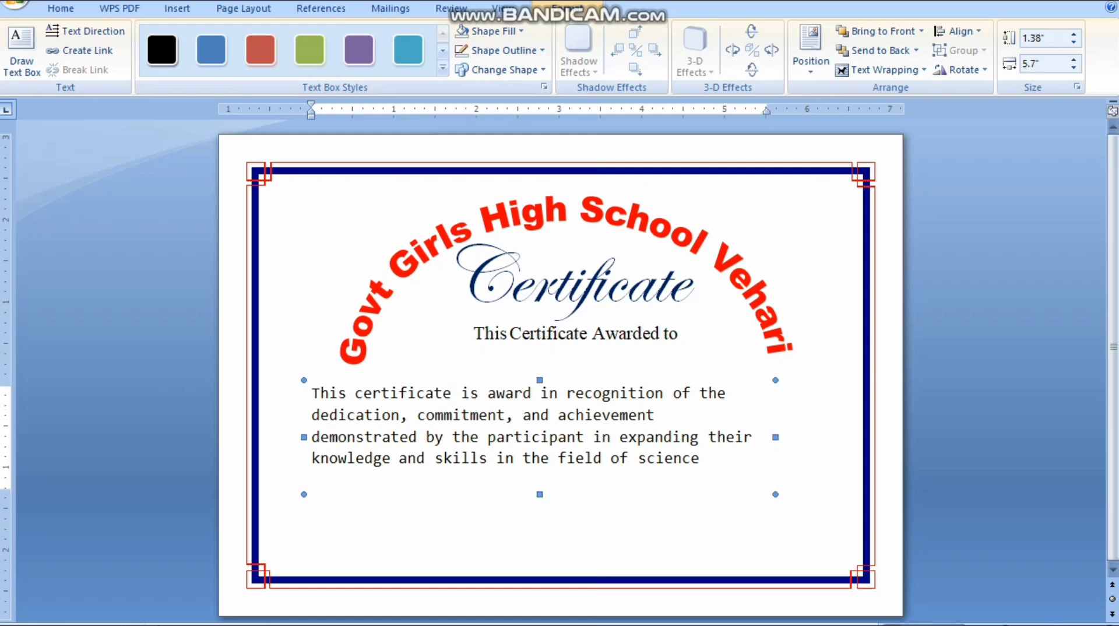
pyautogui.moveTo(775, 437); pyautogui.dragTo(837, 437)
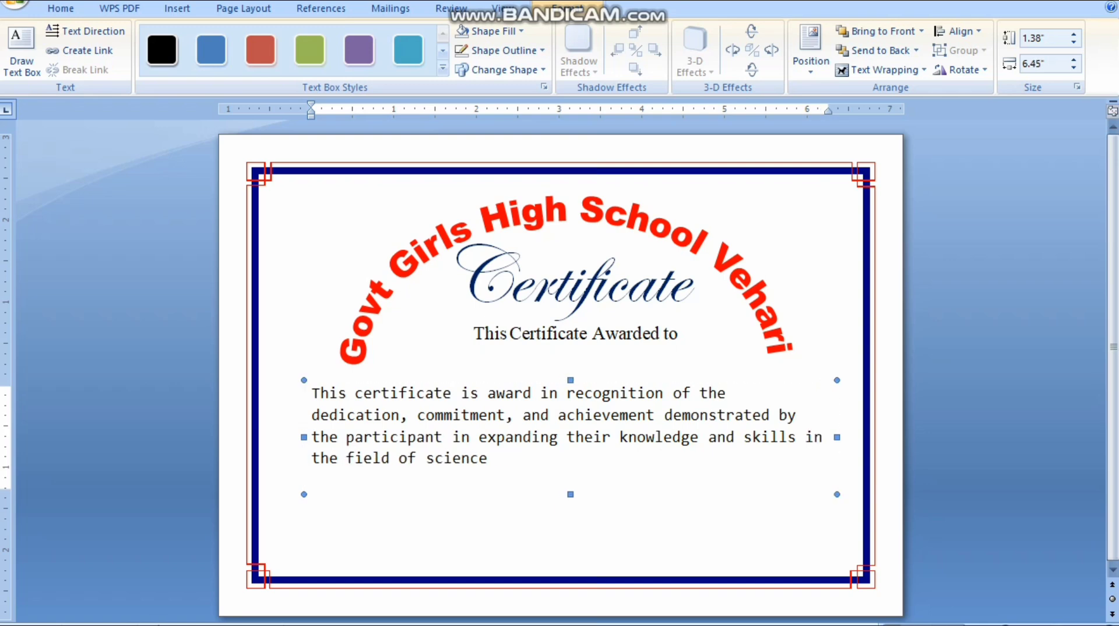
pyautogui.moveTo(303, 437); pyautogui.dragTo(282, 437)
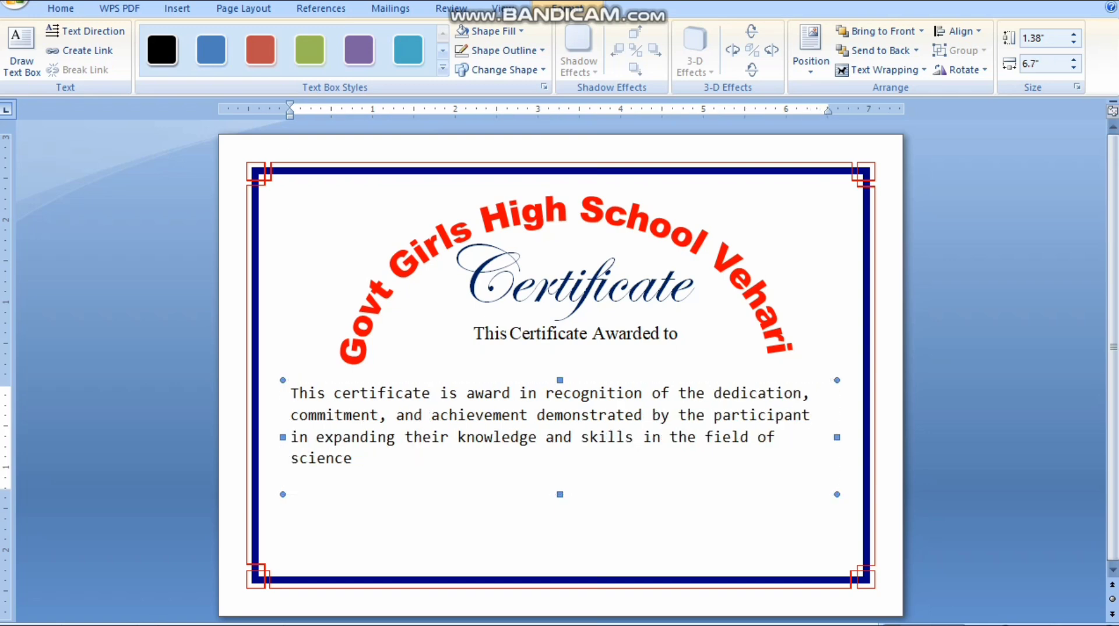
# Step: Nudge the award paragraph text box slightly down and center it horizontally between the margins
pyautogui.hotkey('ctrl', 'Down')
pyautogui.hotkey('ctrl', 'Down')
pyautogui.hotkey('ctrl', 'Down')
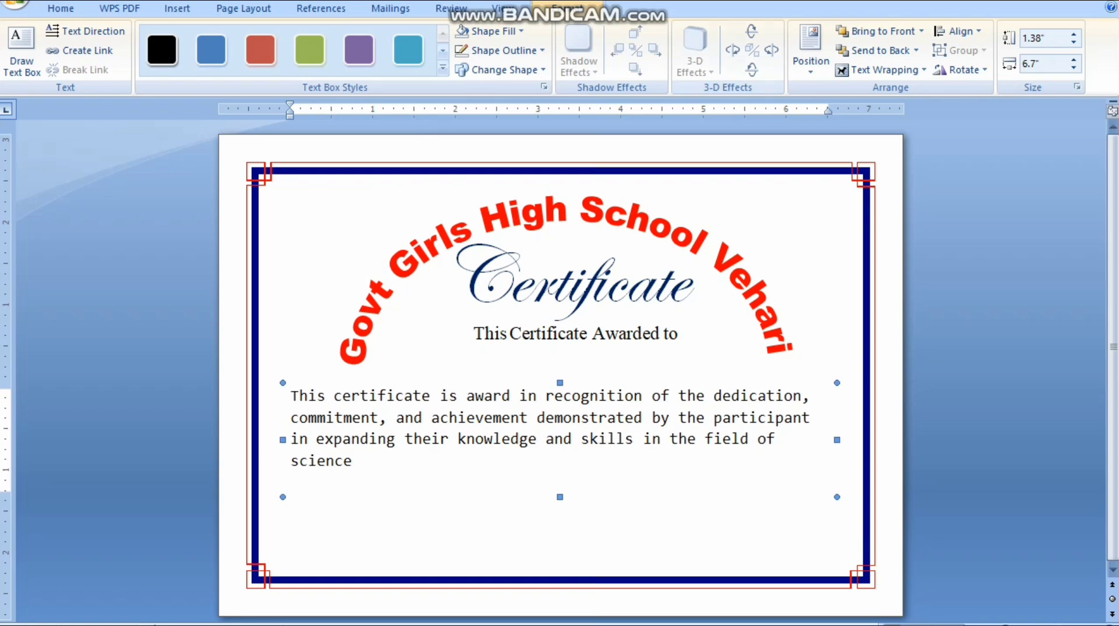
pyautogui.click(956, 31)
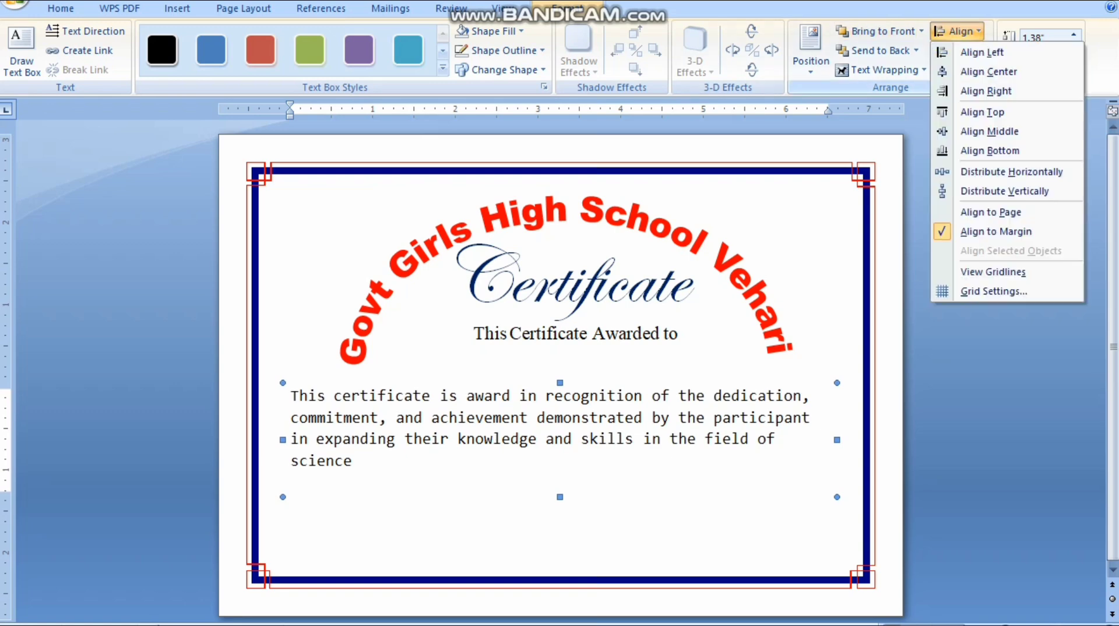
pyautogui.click(985, 70)
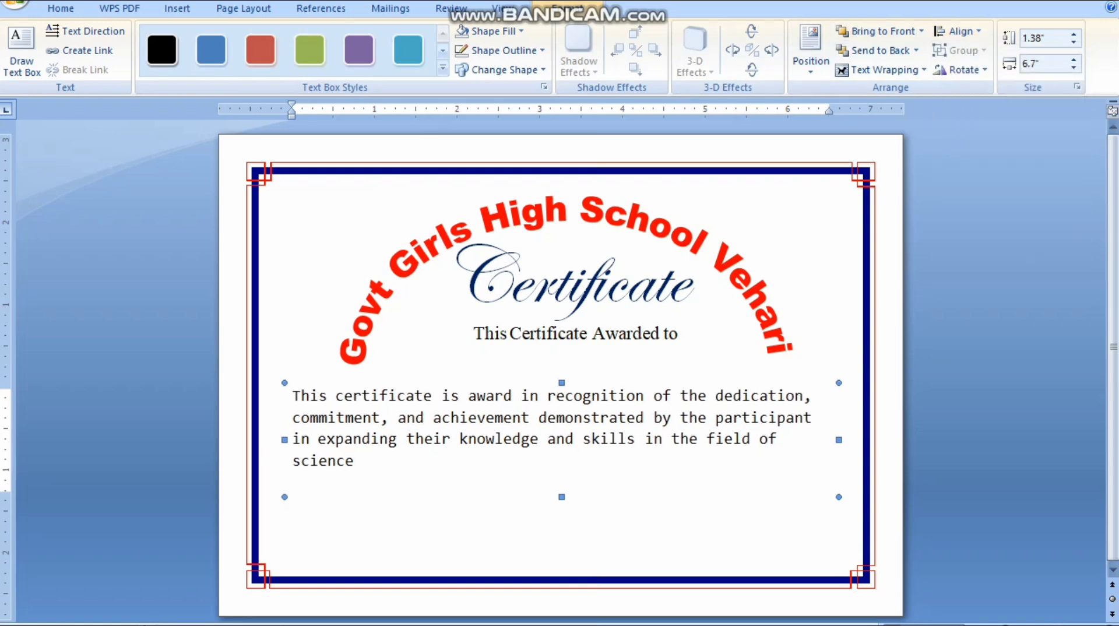
pyautogui.click(293, 490)
pyautogui.click(302, 224)
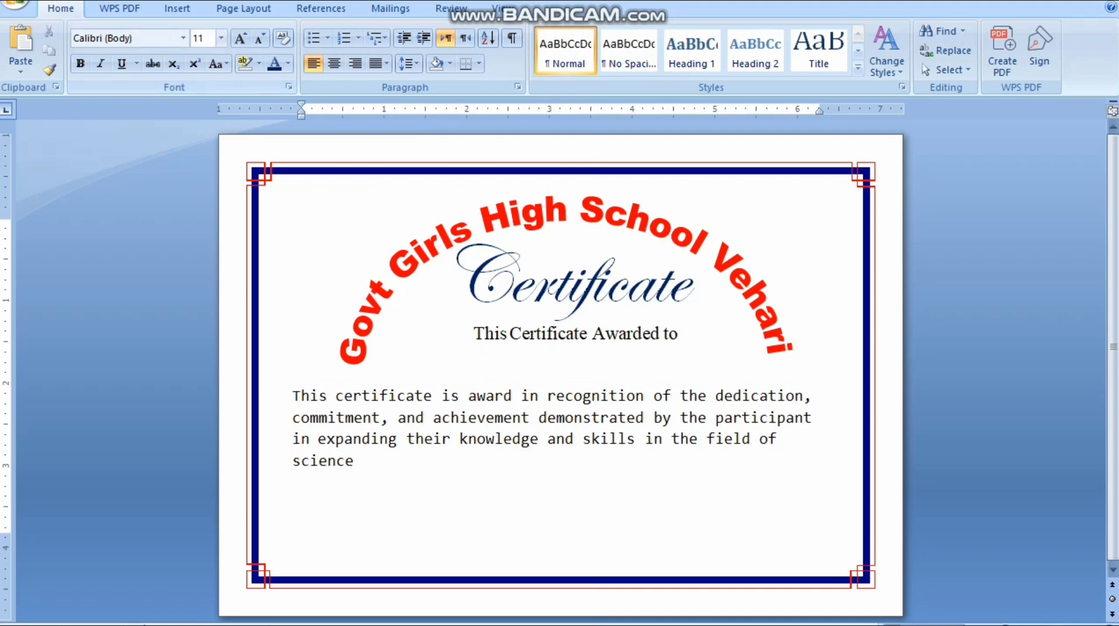
# Step: Draw a straight line below the start of the award paragraph, with height 0" and a length of about 1.81"
pyautogui.click(177, 8)
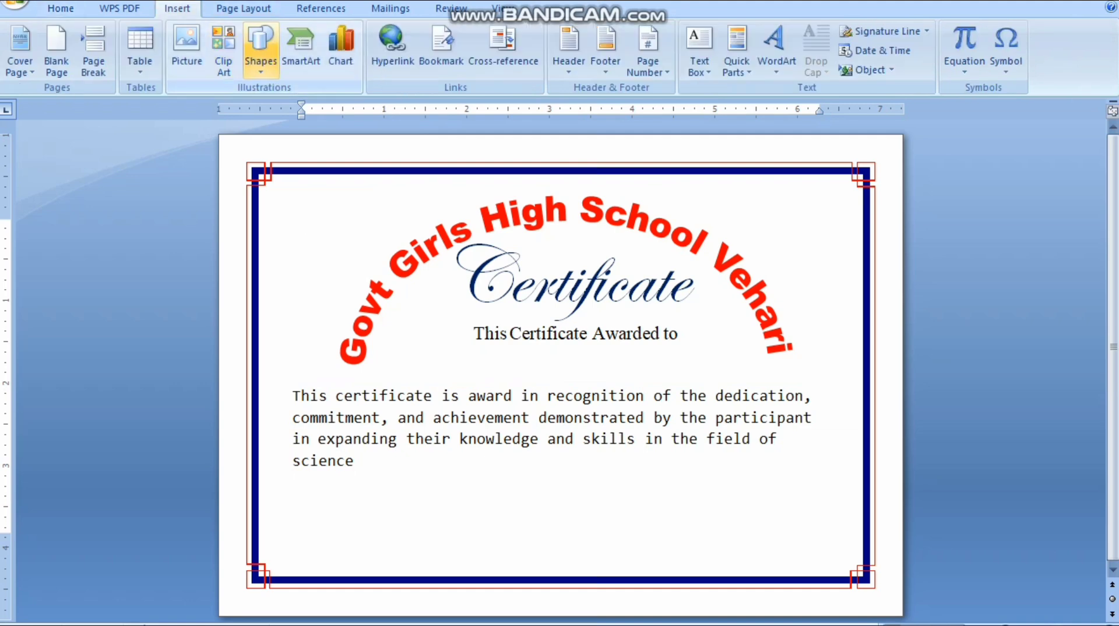
pyautogui.click(261, 51)
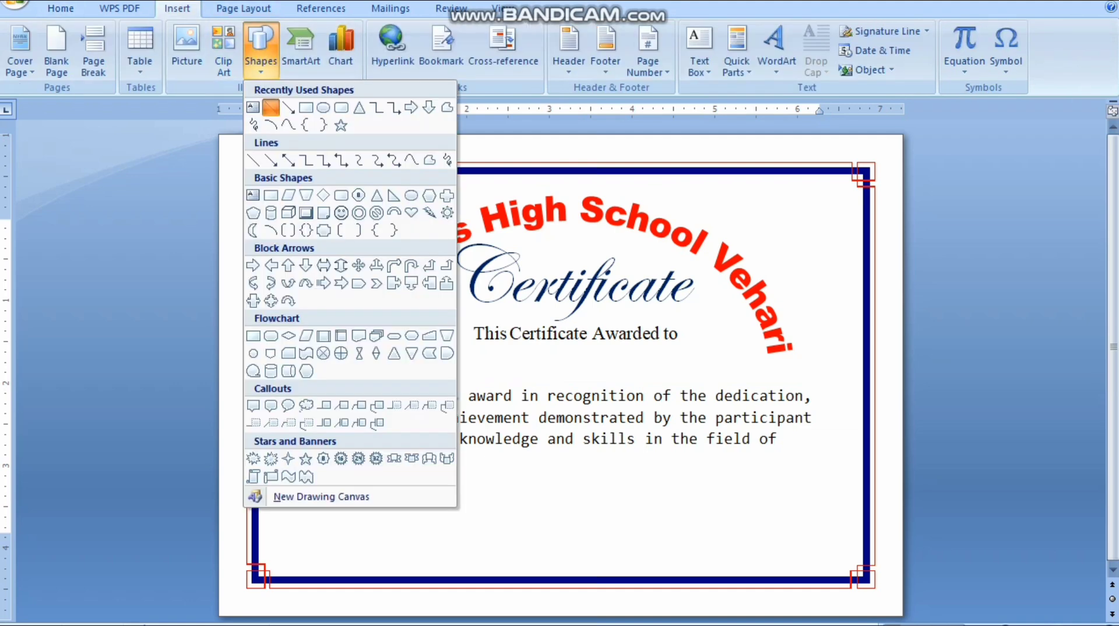
pyautogui.click(270, 107)
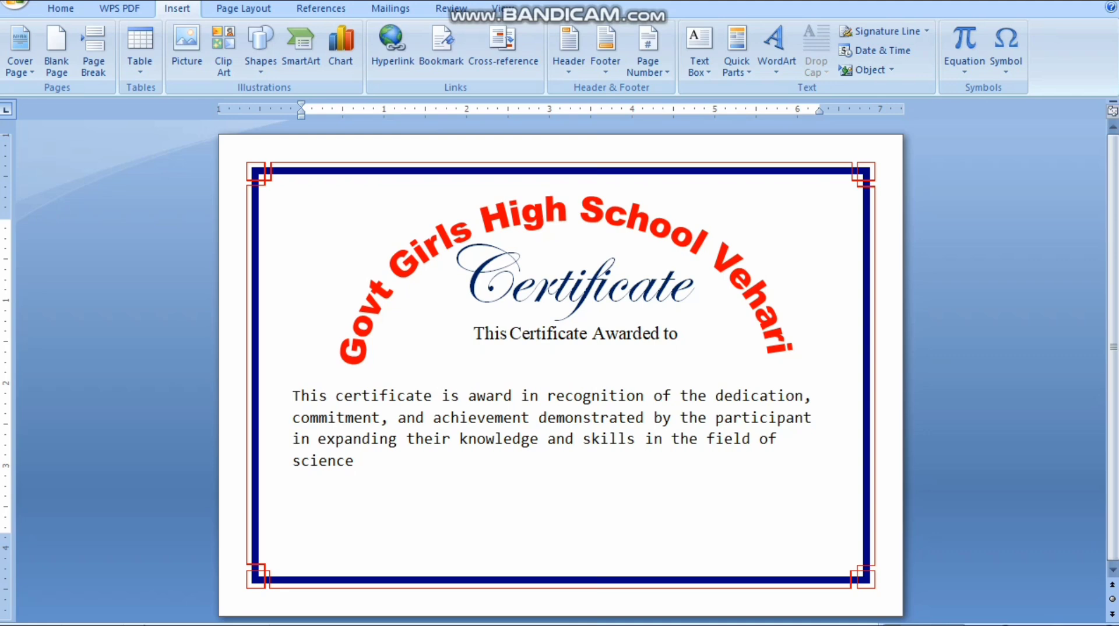
pyautogui.moveTo(306, 508); pyautogui.dragTo(498, 512)
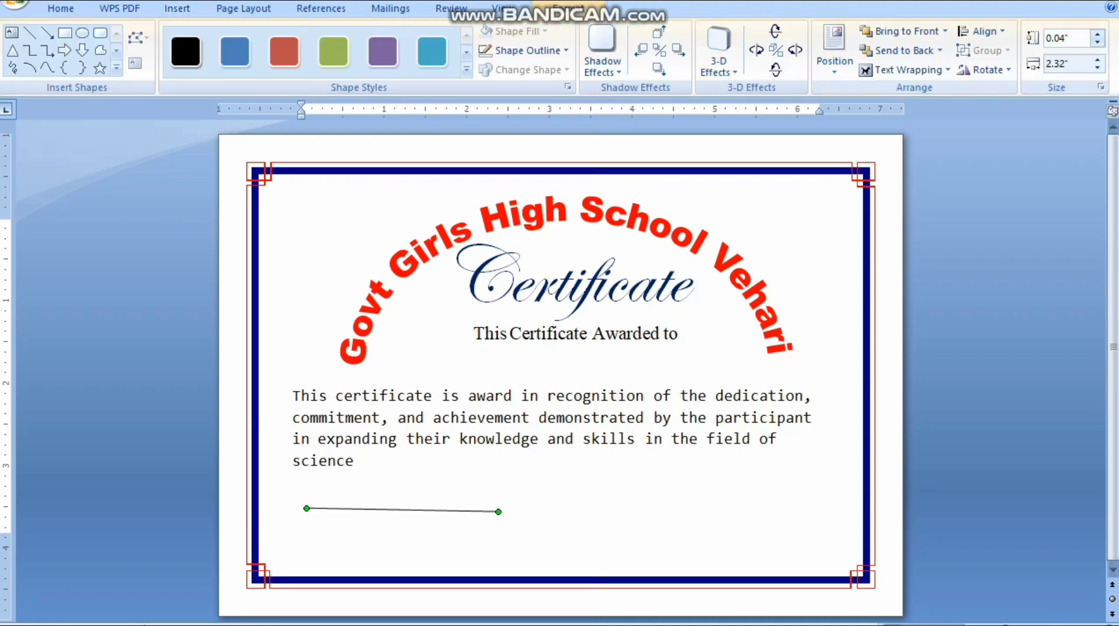
pyautogui.write('0')
pyautogui.press('Return')
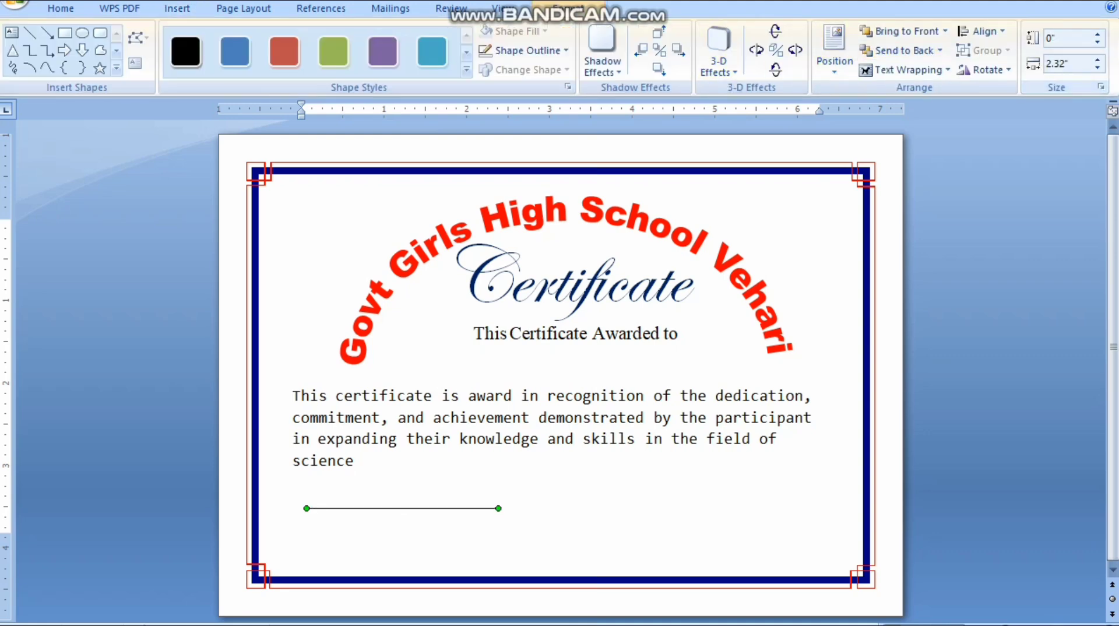
pyautogui.moveTo(498, 508); pyautogui.dragTo(456, 508)
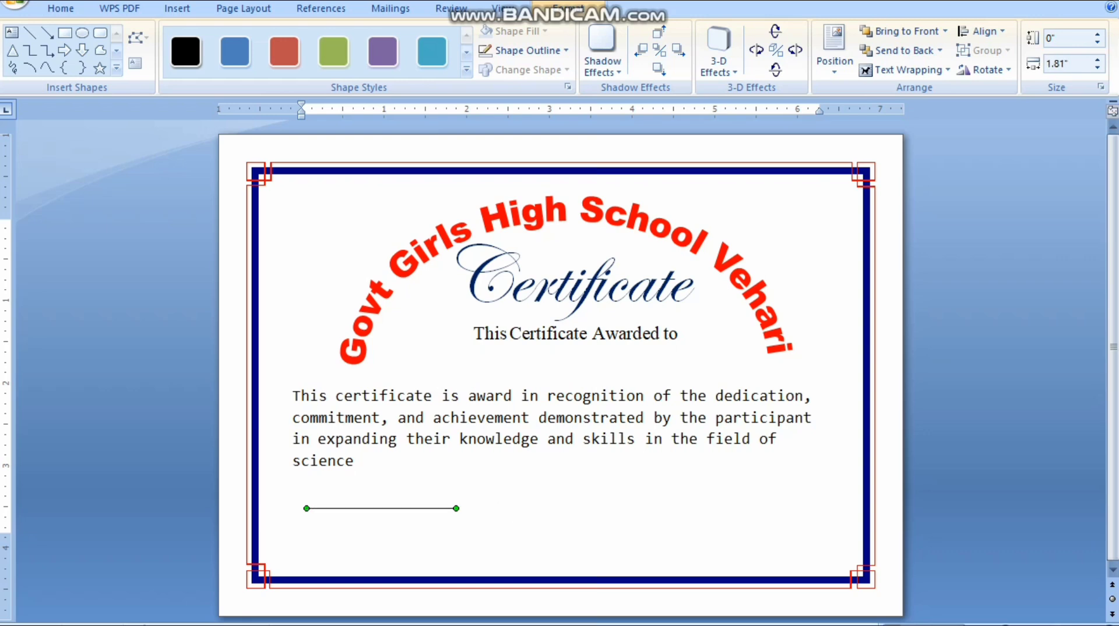